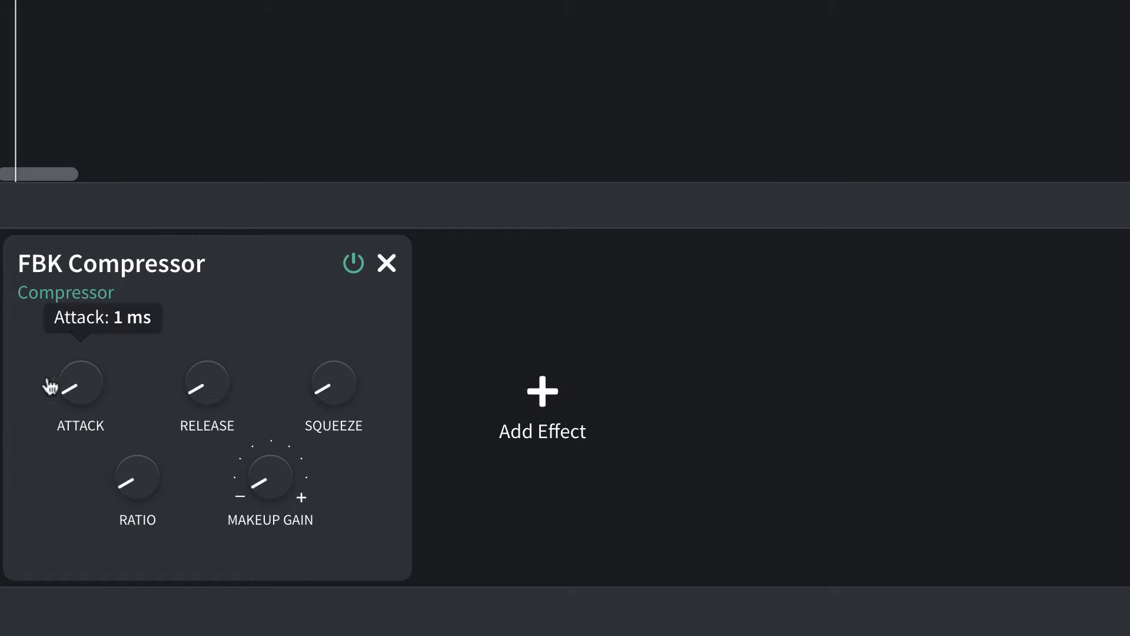
mouse_move(88, 412)
left_click_drag(81, 402, 91, 455)
mouse_move(99, 385)
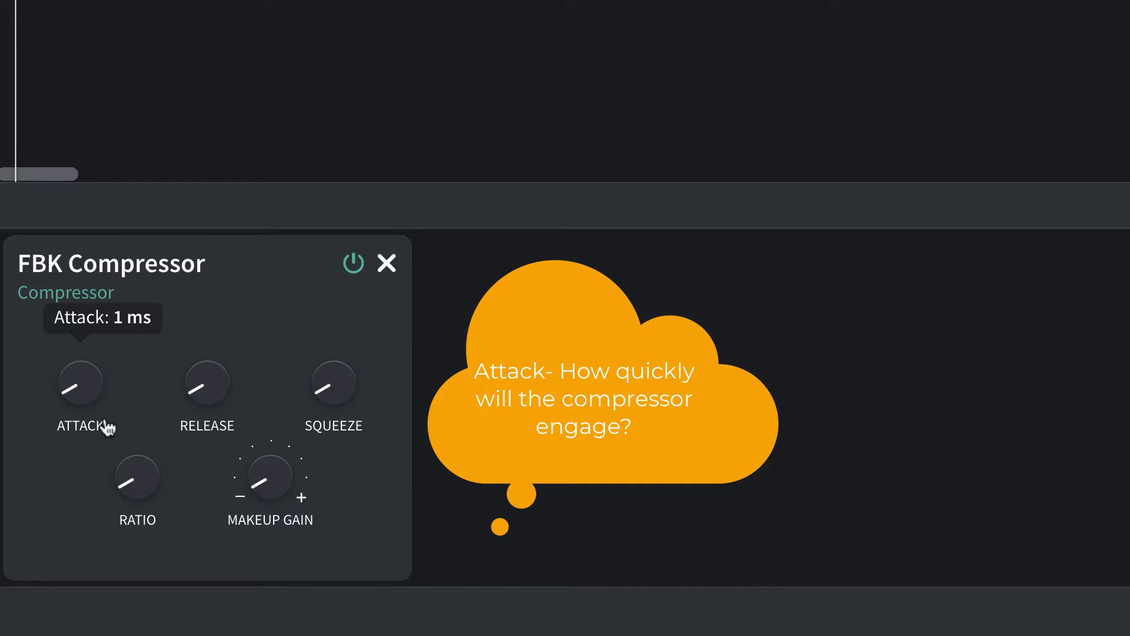
Set the FBK Compressor's Release to 253 ms.
mouse_move(190, 400)
mouse_move(73, 407)
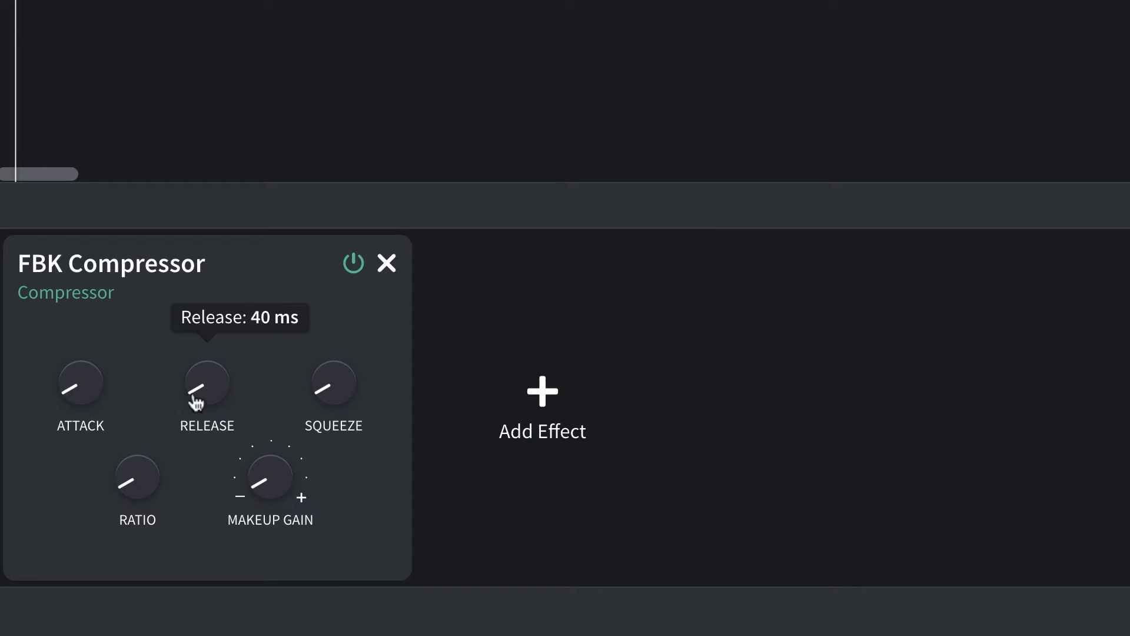
left_click_drag(211, 397, 201, 358)
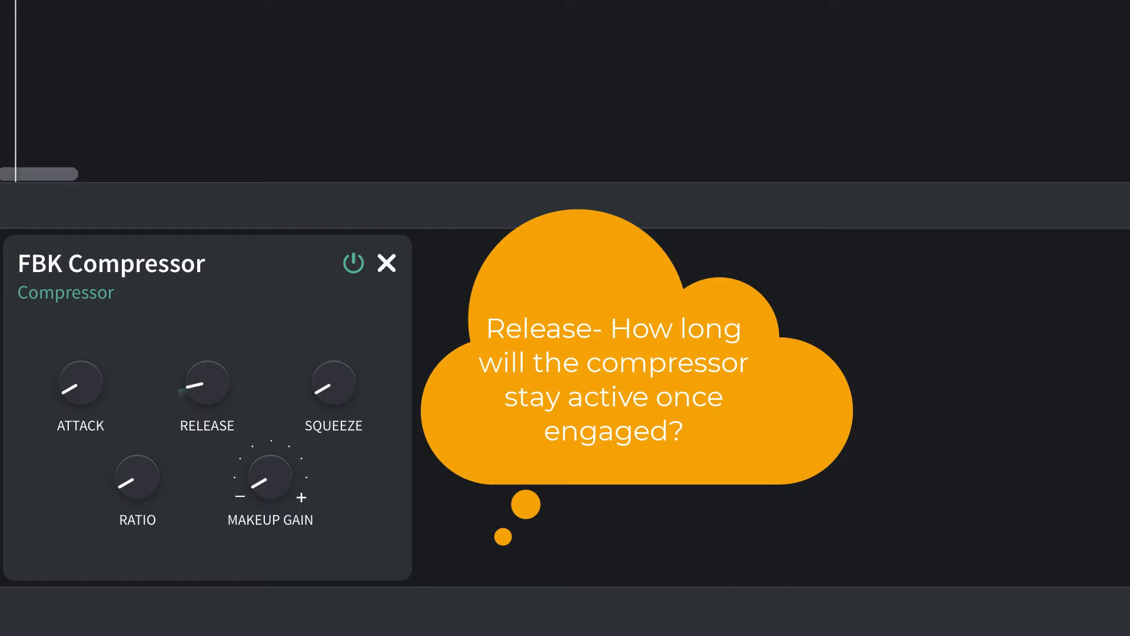
left_click_drag(212, 383, 213, 392)
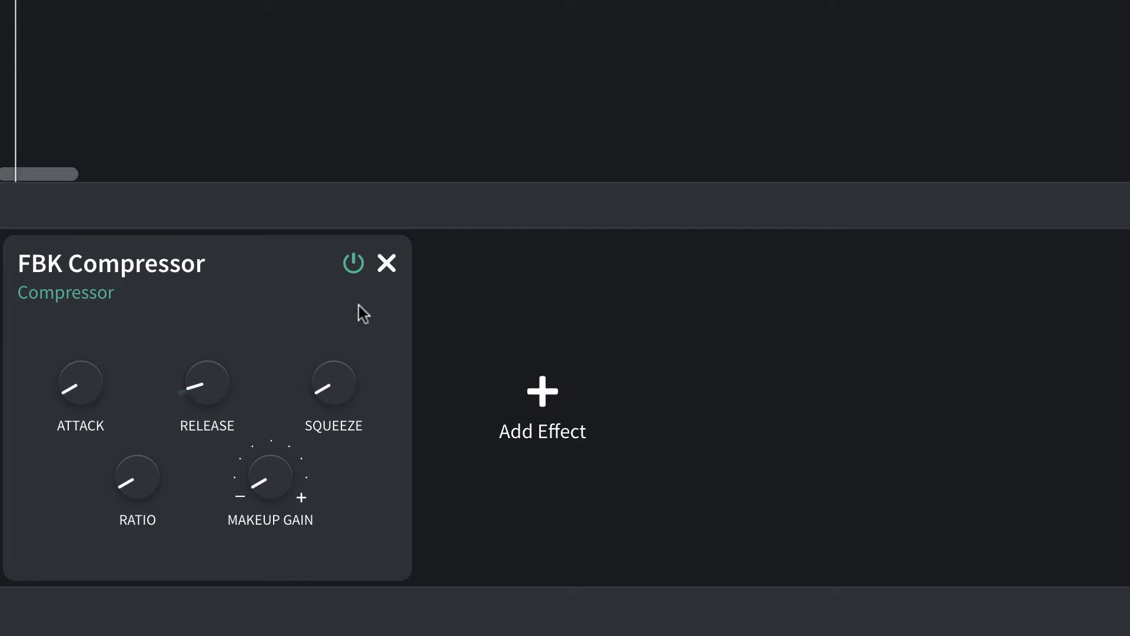
Sweep the FBK Compressor's Squeeze between 0.0 and +10.0, ending at +5.3.
mouse_move(323, 400)
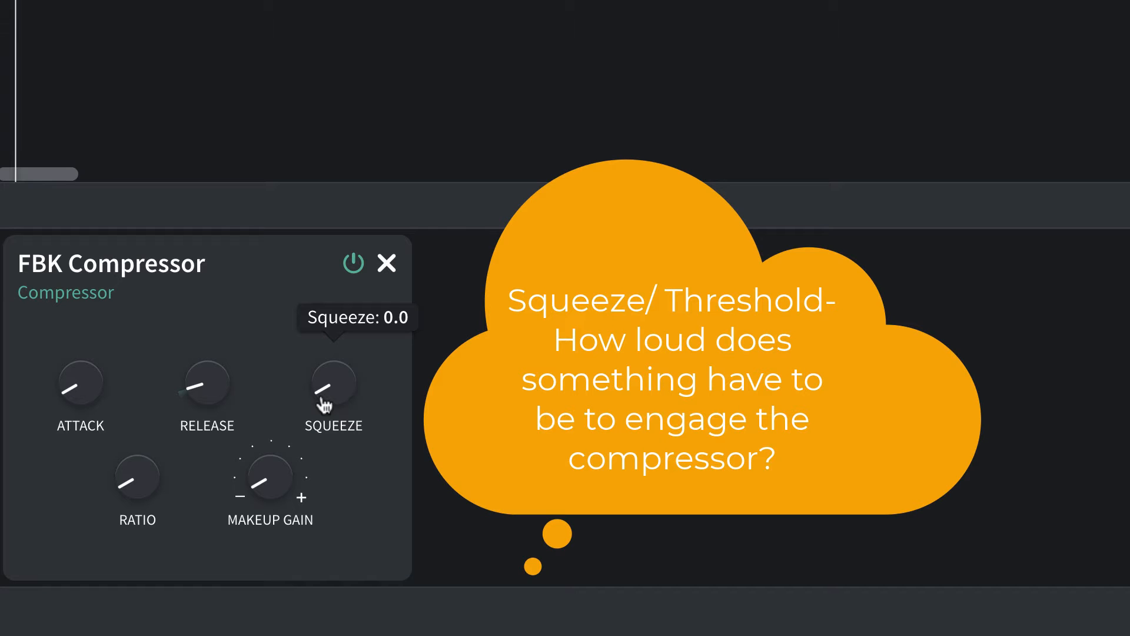
left_click_drag(323, 402, 323, 353)
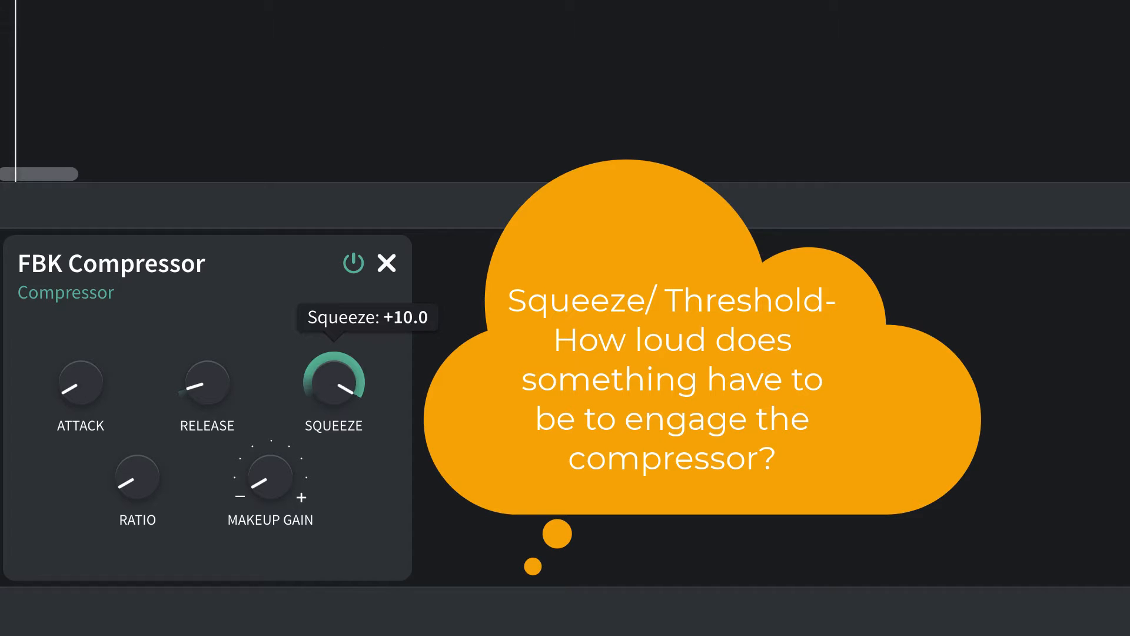
left_click_drag(353, 1, 349, 390)
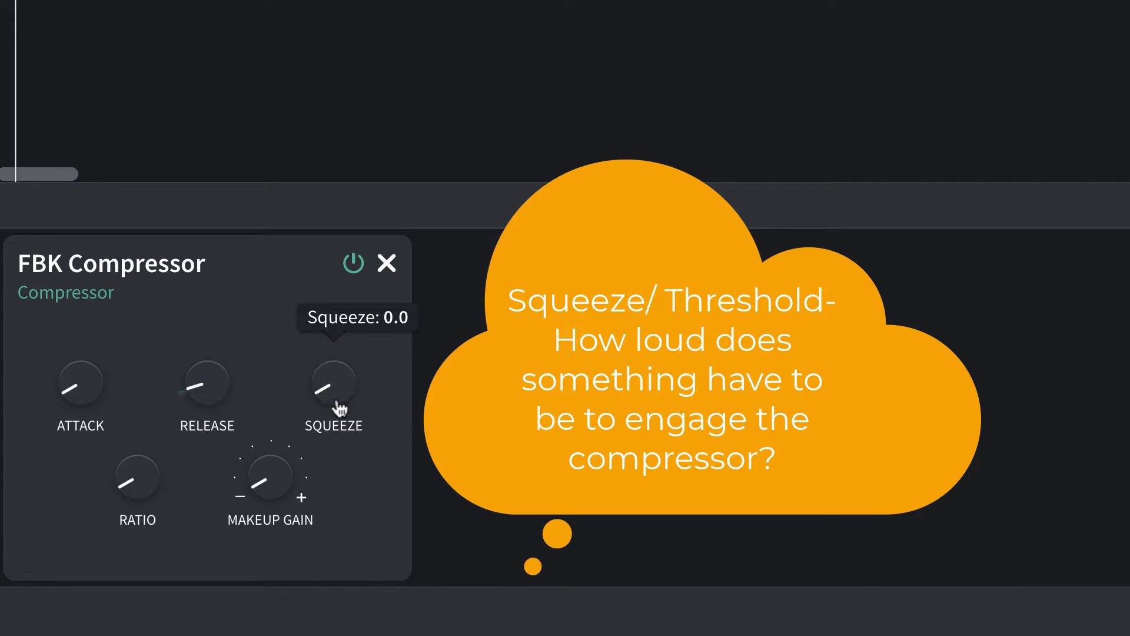
mouse_move(320, 390)
left_click_drag(334, 400, 318, 352)
left_click_drag(341, 390, 343, 65)
mouse_move(304, 402)
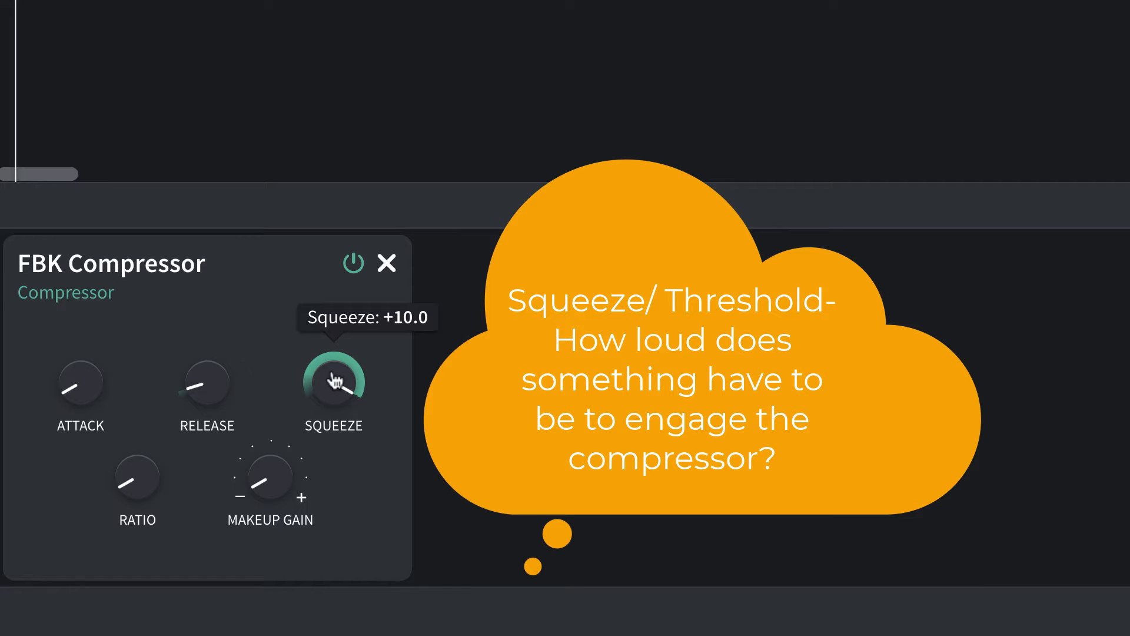
left_click_drag(335, 381, 365, 578)
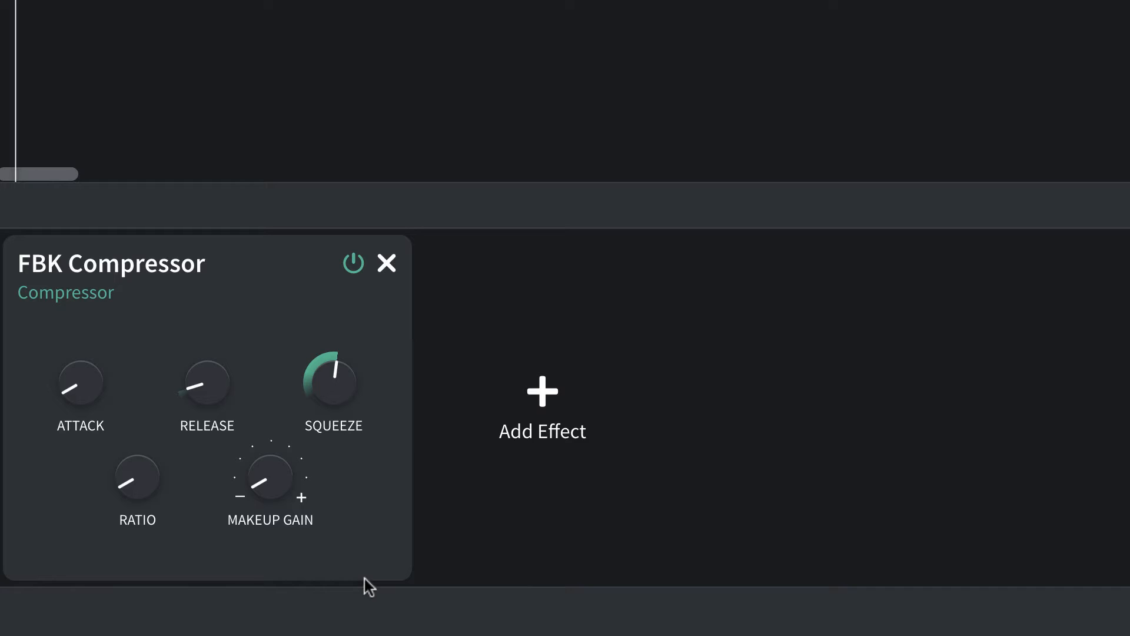
Add the DIGI Comp dynamics effect after the FBK Compressor and compare its Threshold control with the Squeeze control.
left_click(545, 391)
mouse_move(547, 390)
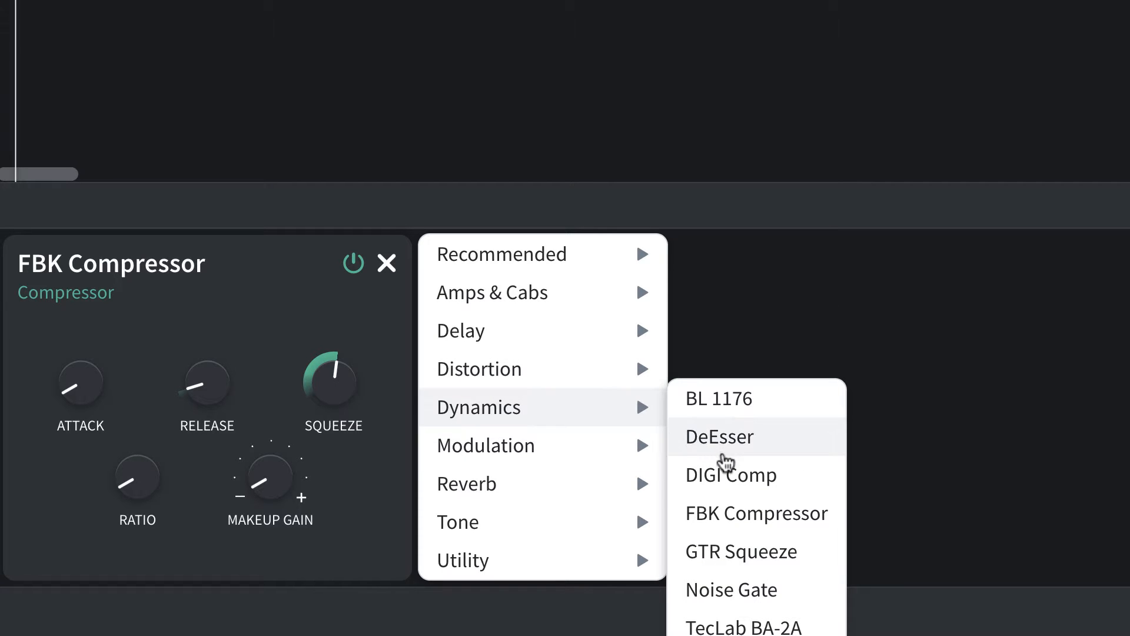
left_click(731, 472)
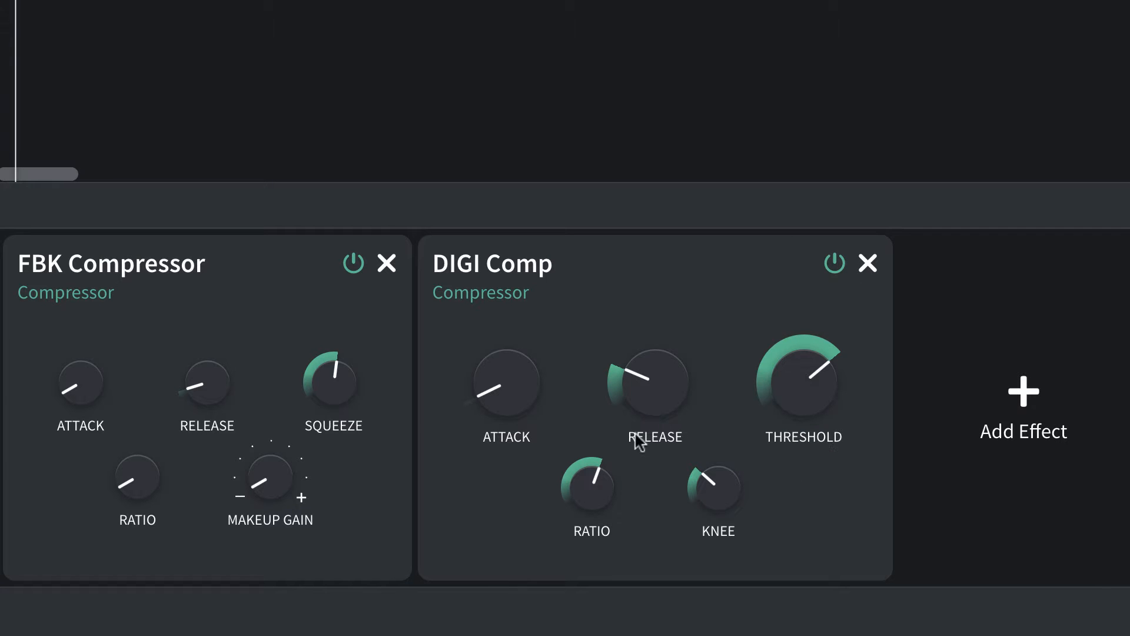
mouse_move(180, 414)
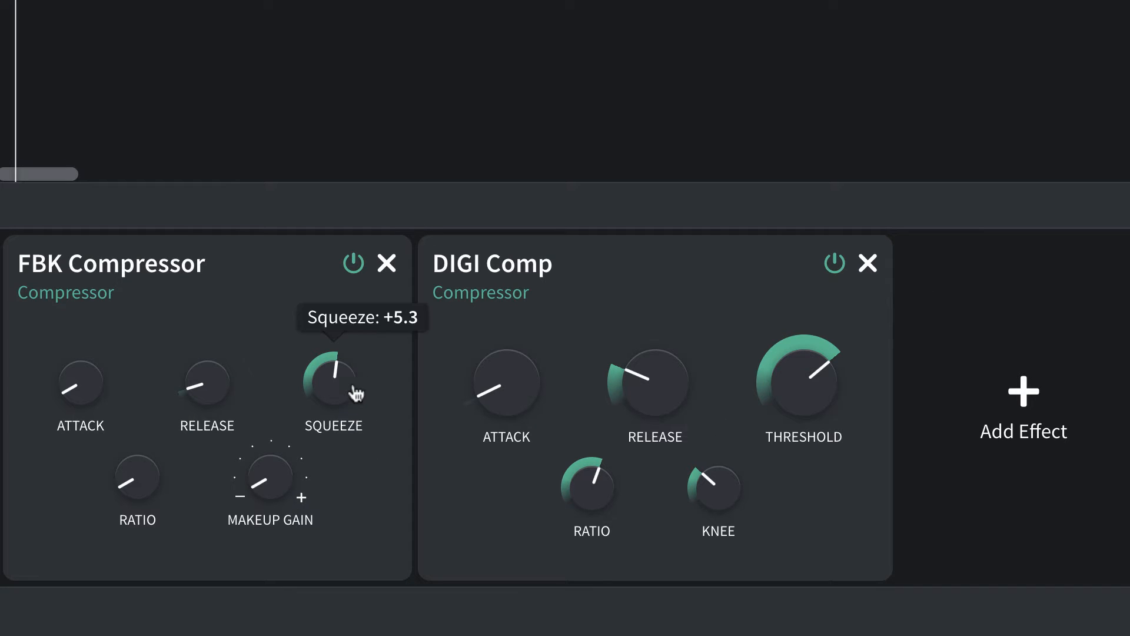
mouse_move(819, 355)
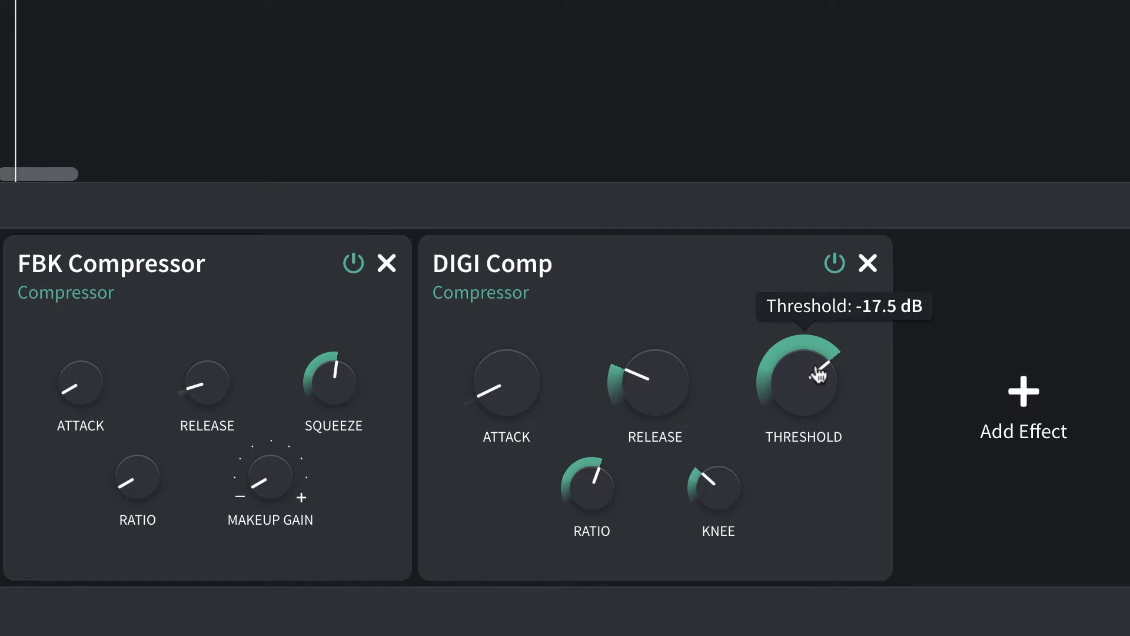
Sweep the DIGI Comp's Threshold between +0.0 dB and -60.0 dB, ending at +0.0 dB.
left_click_drag(797, 384, 860, 18)
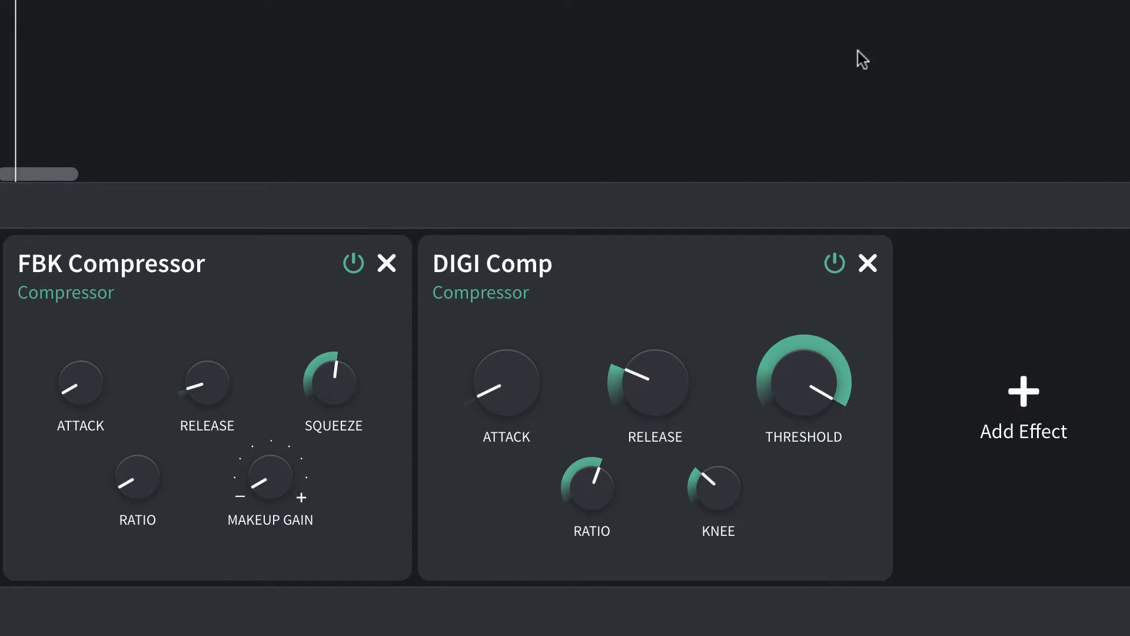
mouse_move(820, 399)
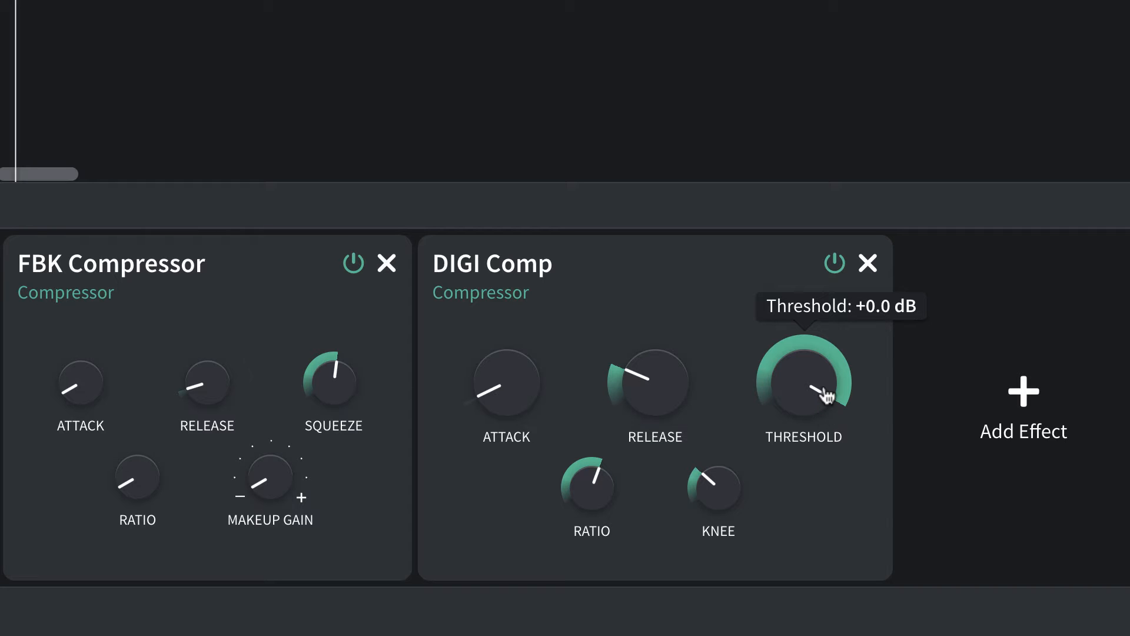
left_click_drag(826, 395, 825, 398)
left_click_drag(819, 387, 819, 635)
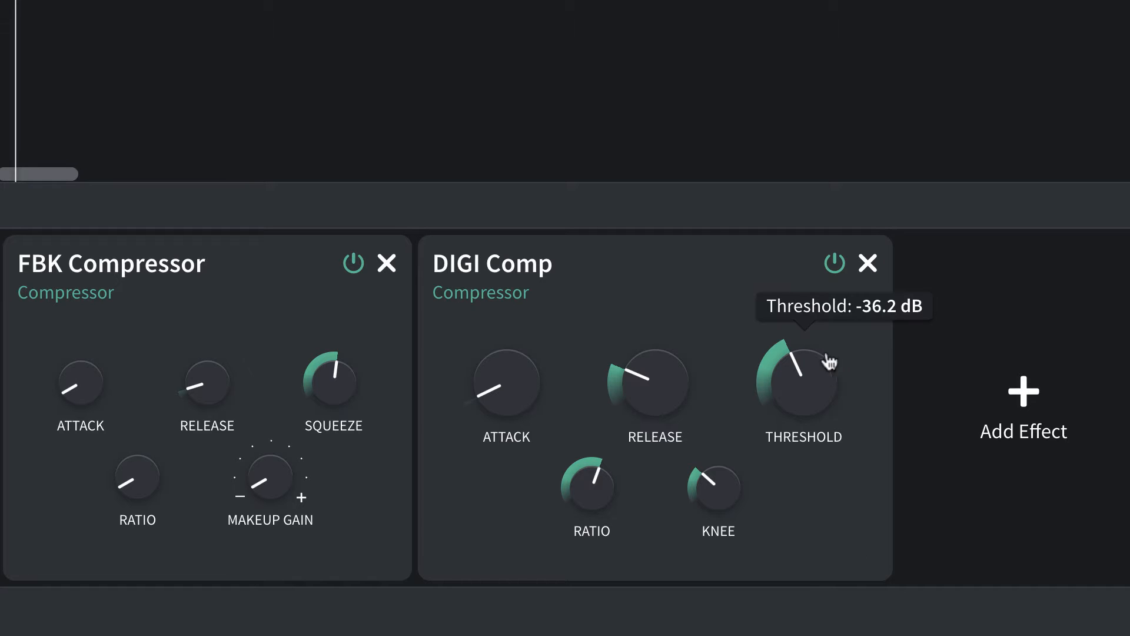
left_click_drag(825, 358, 810, 588)
mouse_move(840, 414)
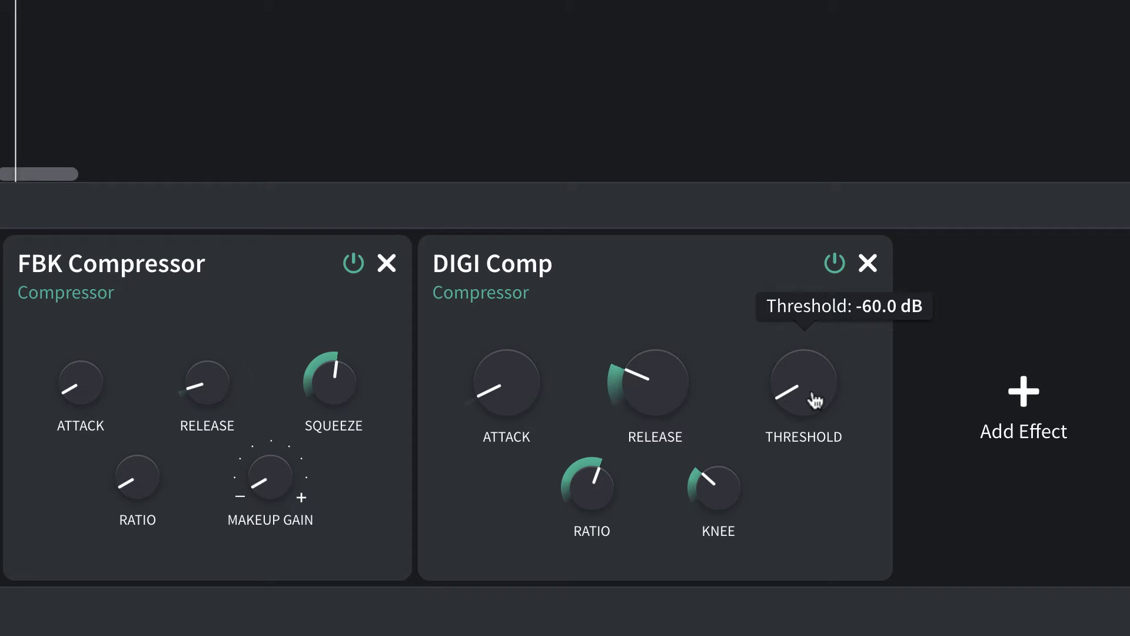
double_click(816, 401)
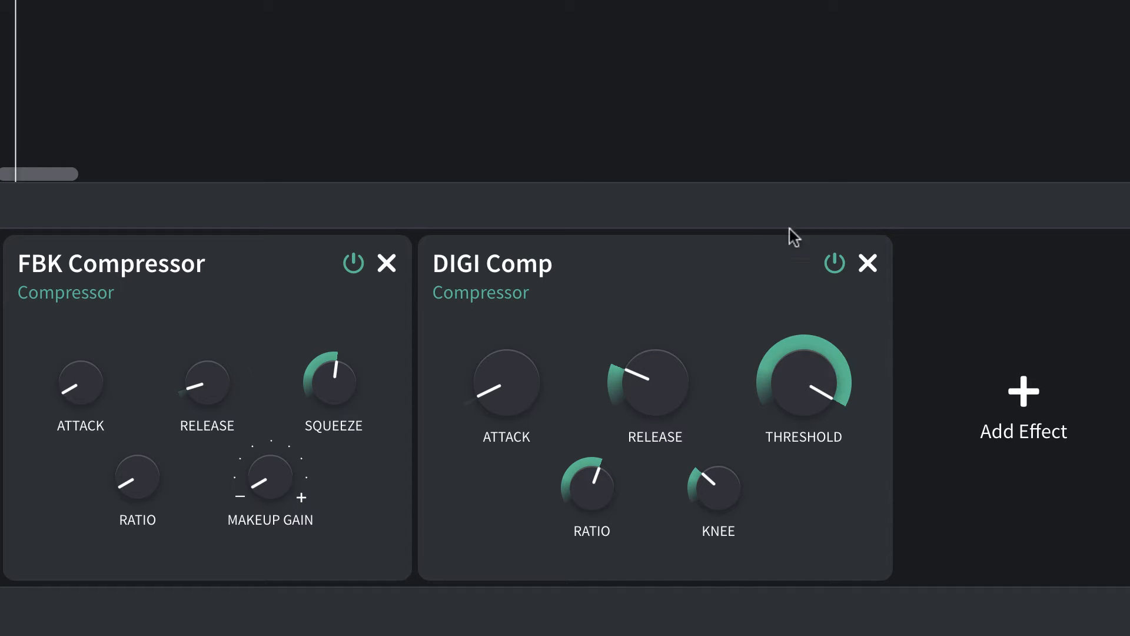
mouse_move(804, 364)
left_mouse_down()
mouse_move(802, 439)
mouse_move(795, 353)
left_mouse_up()
Set the FBK Compressor's Squeeze to 0.0 and remove the DIGI Comp effect from the chain.
mouse_move(312, 393)
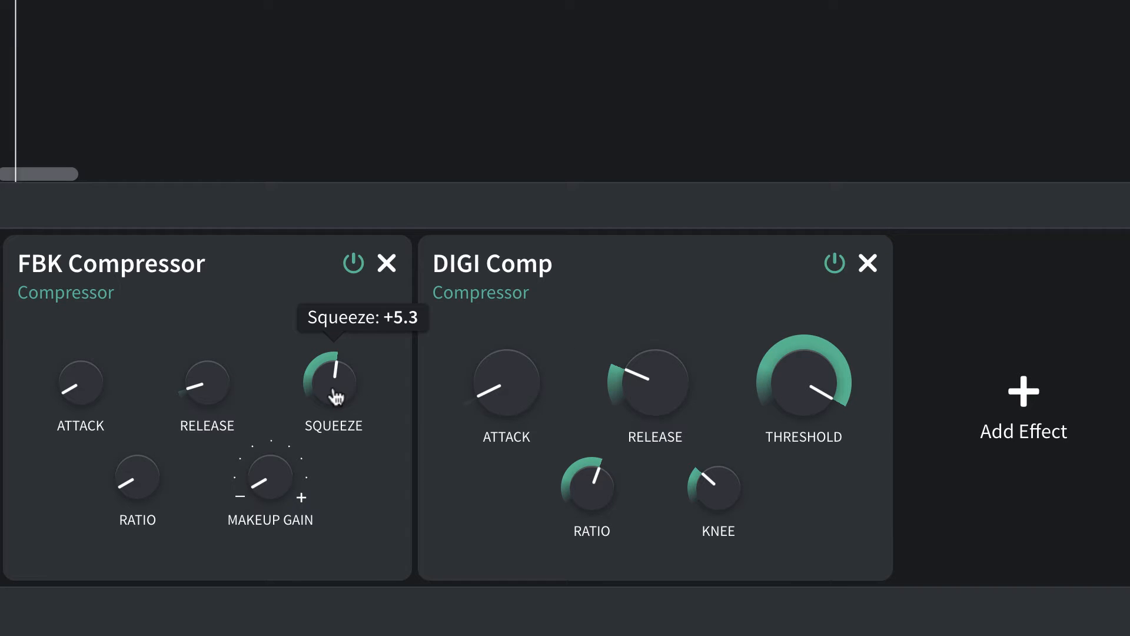
left_click_drag(333, 386, 346, 628)
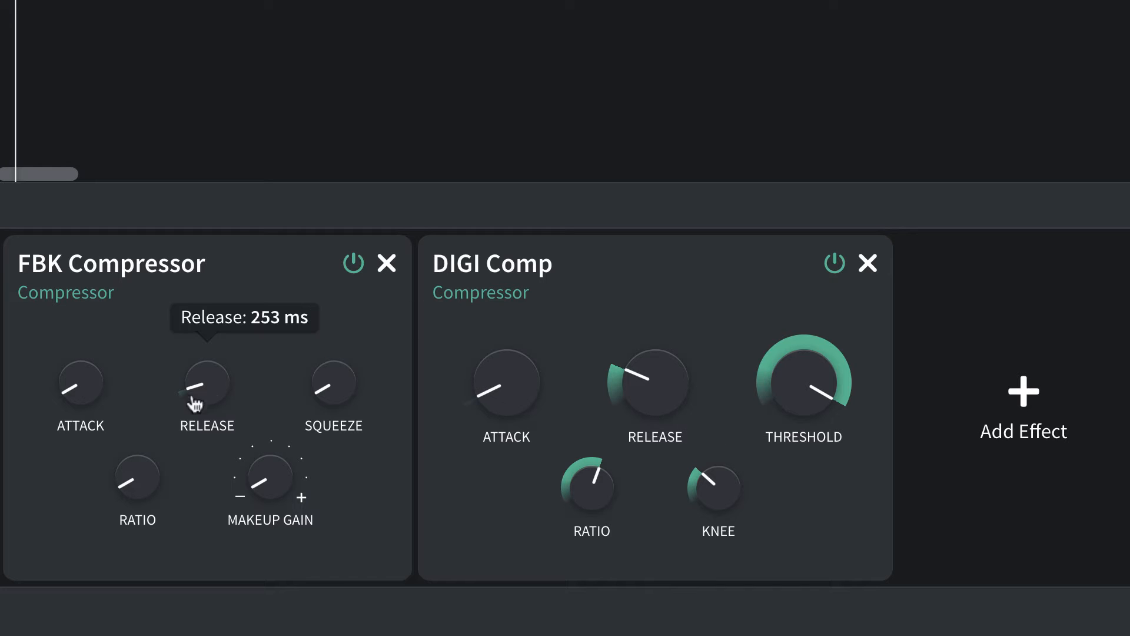
mouse_move(313, 423)
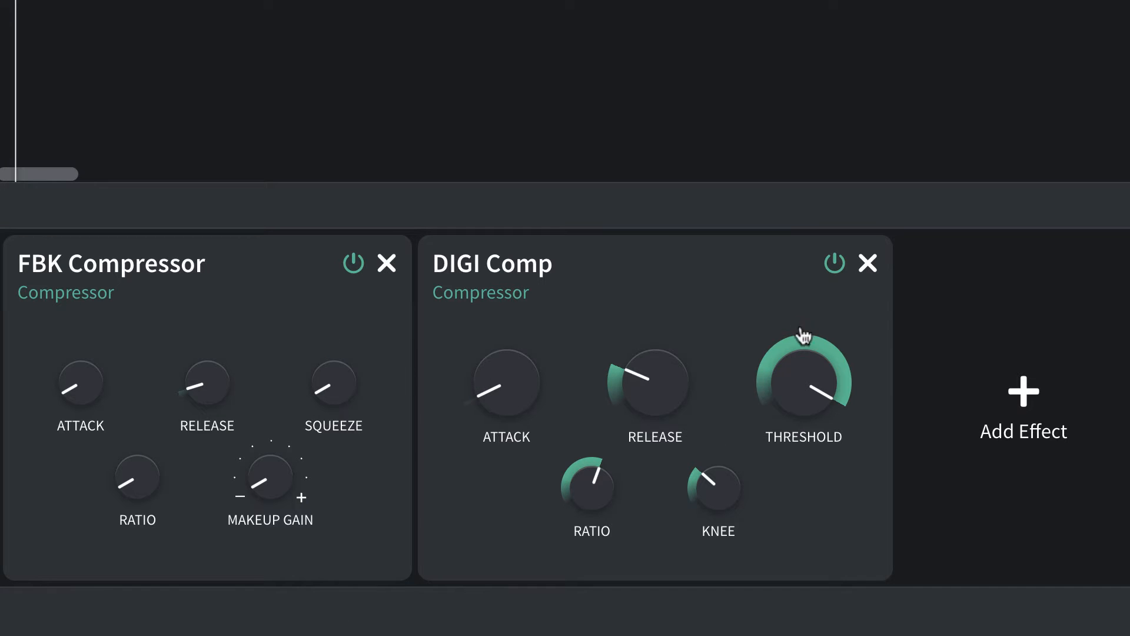
mouse_move(806, 389)
left_click(867, 264)
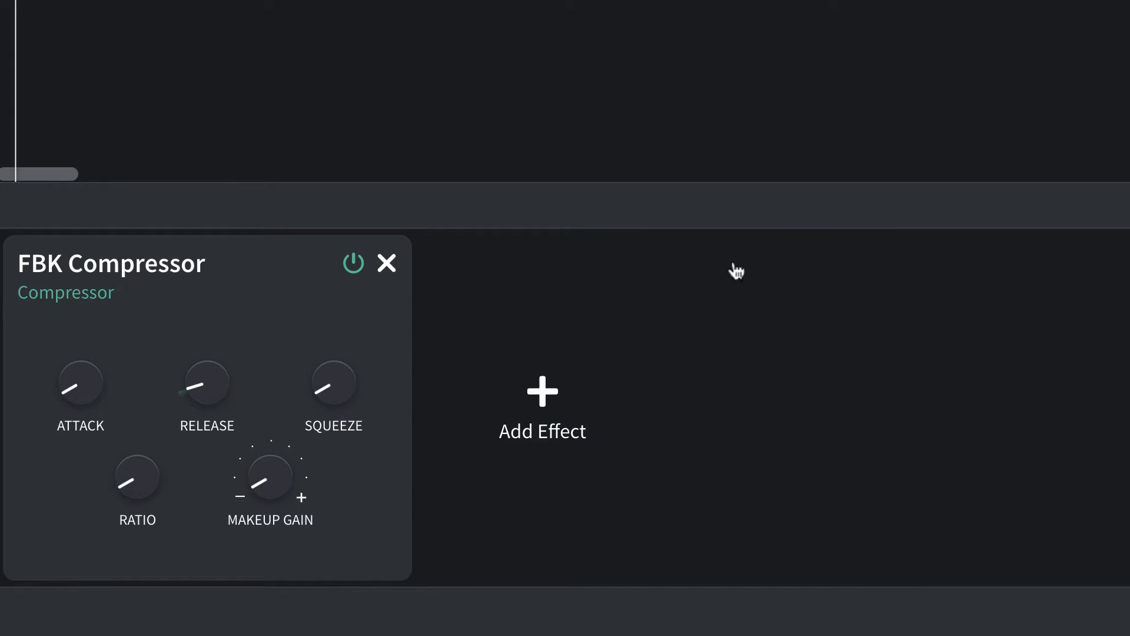
Raise the FBK Compressor's Squeeze slightly above 0.0.
mouse_move(344, 408)
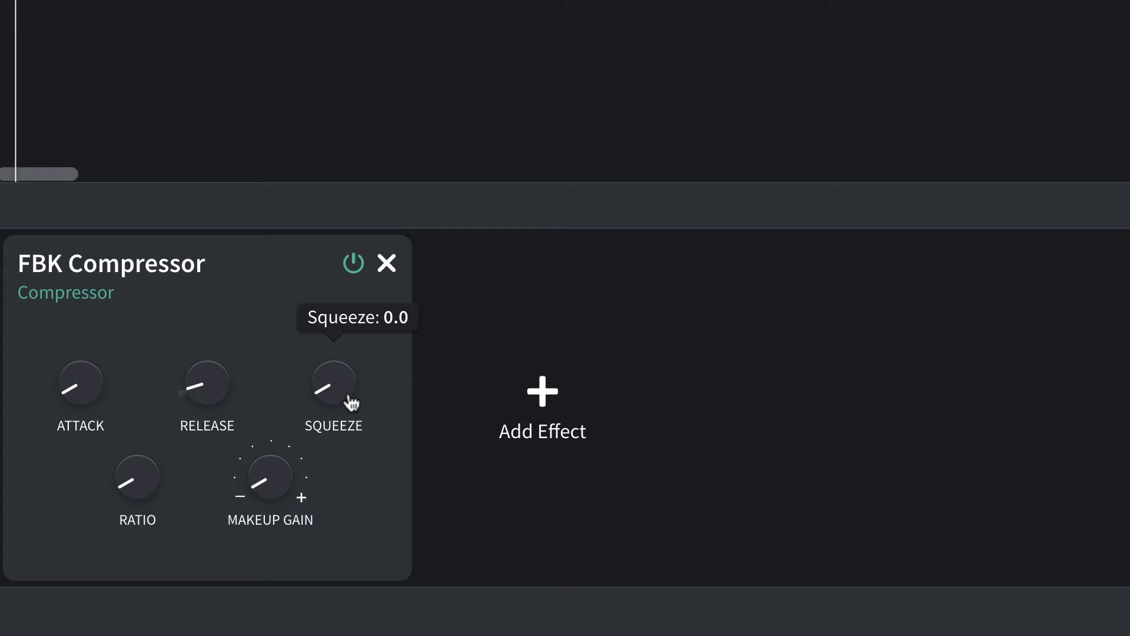
left_click_drag(330, 383, 326, 343)
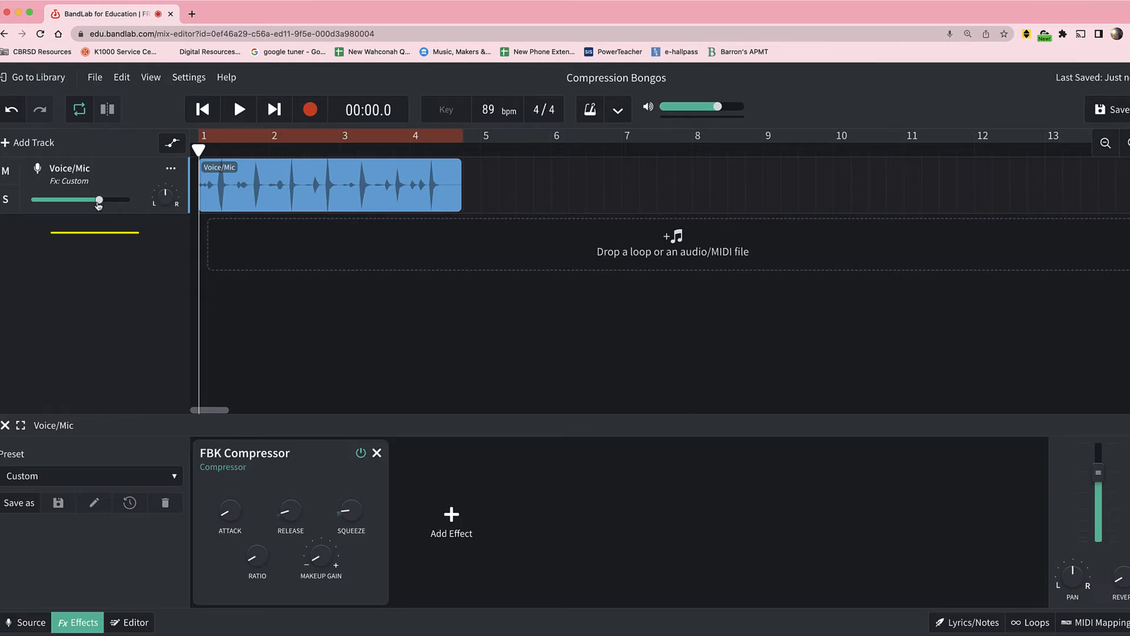
Display the Voice/Mic track's volume automation and turn it off again.
mouse_move(143, 237)
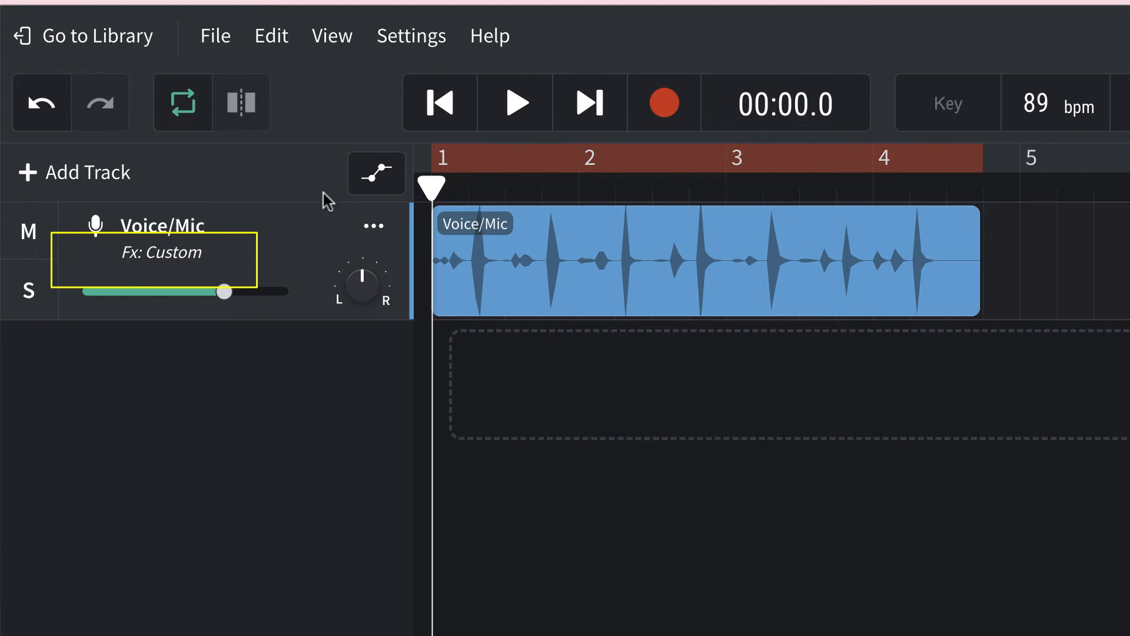
left_click(384, 183)
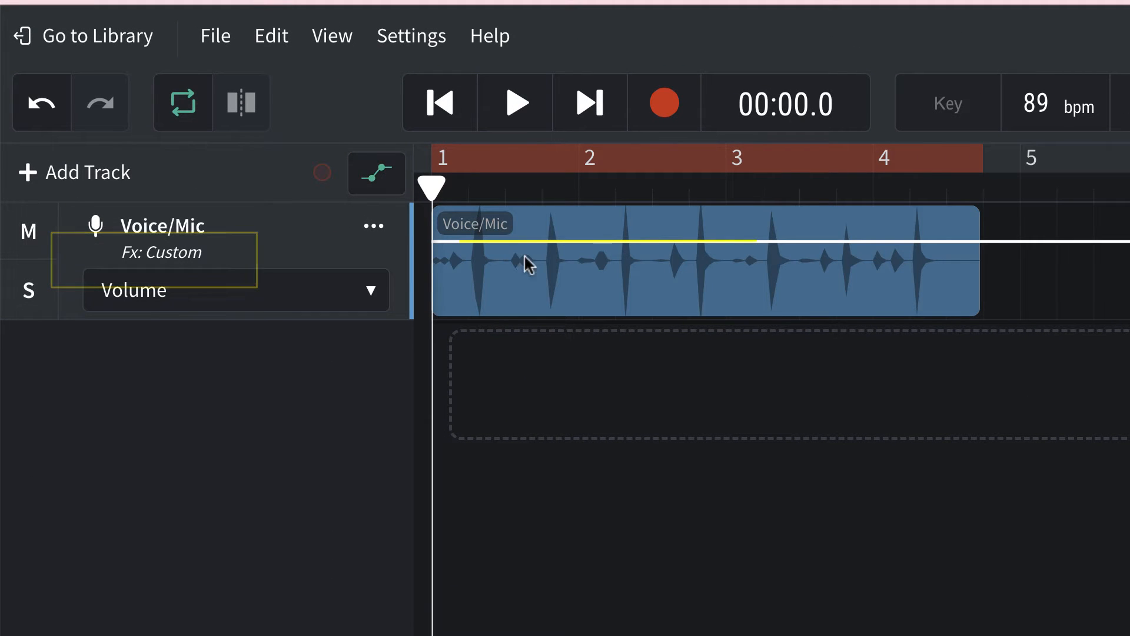
key("ctrl+z")
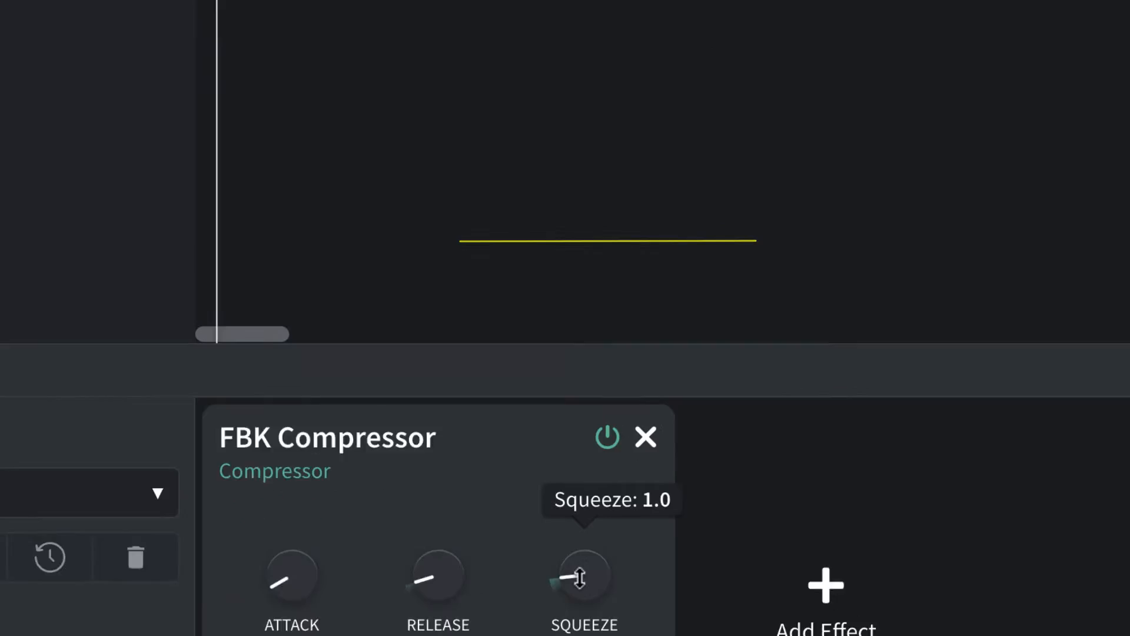
Raise the FBK Compressor's Squeeze to +10.0 and bring it back down to +7.1.
left_click_drag(578, 574, 591, 493)
left_click_drag(488, 268, 489, 177)
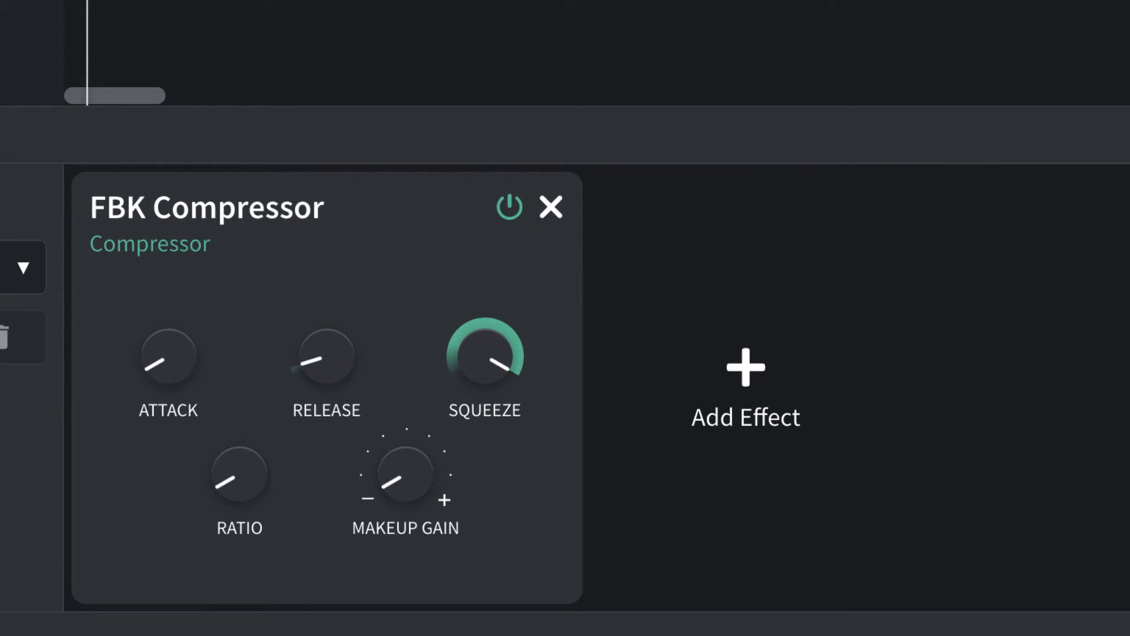
mouse_move(488, 354)
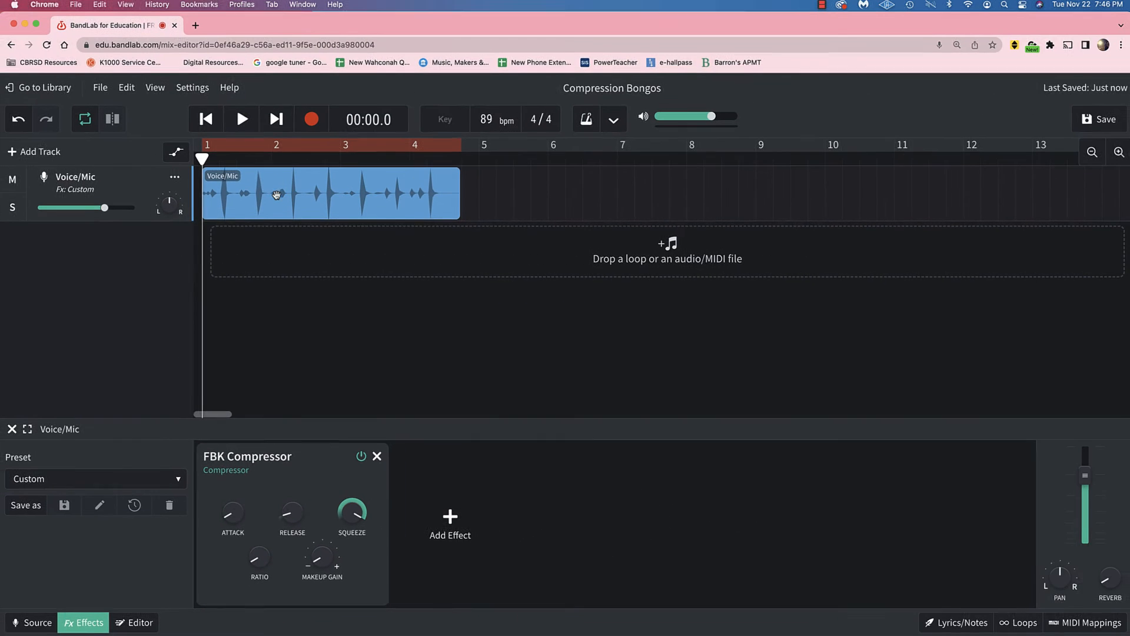
mouse_move(355, 507)
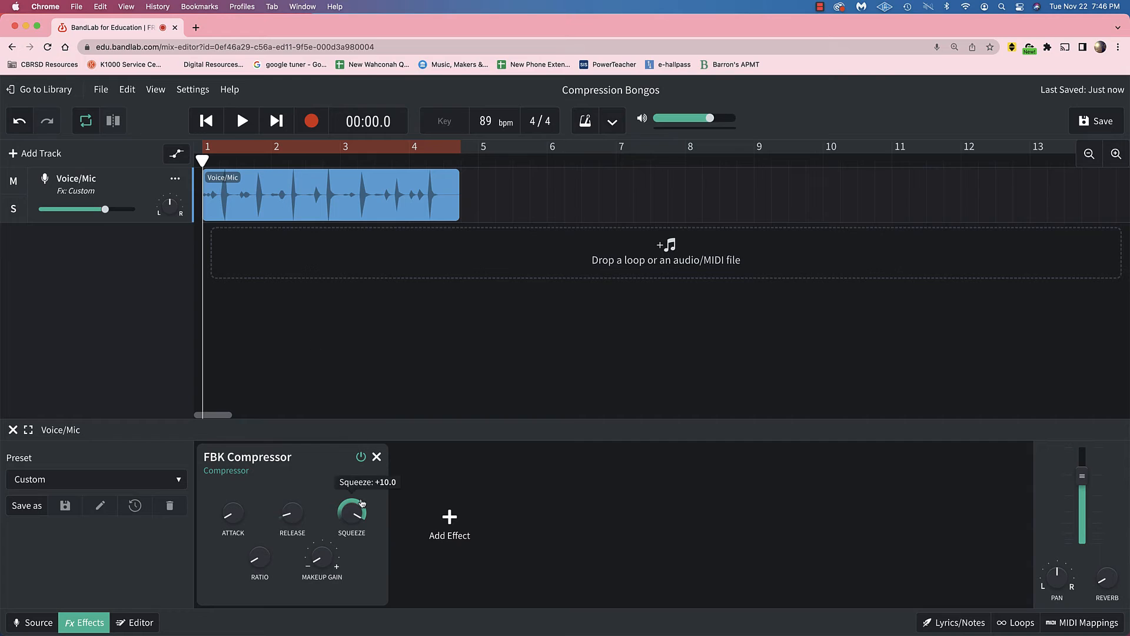
left_click_drag(356, 507, 355, 568)
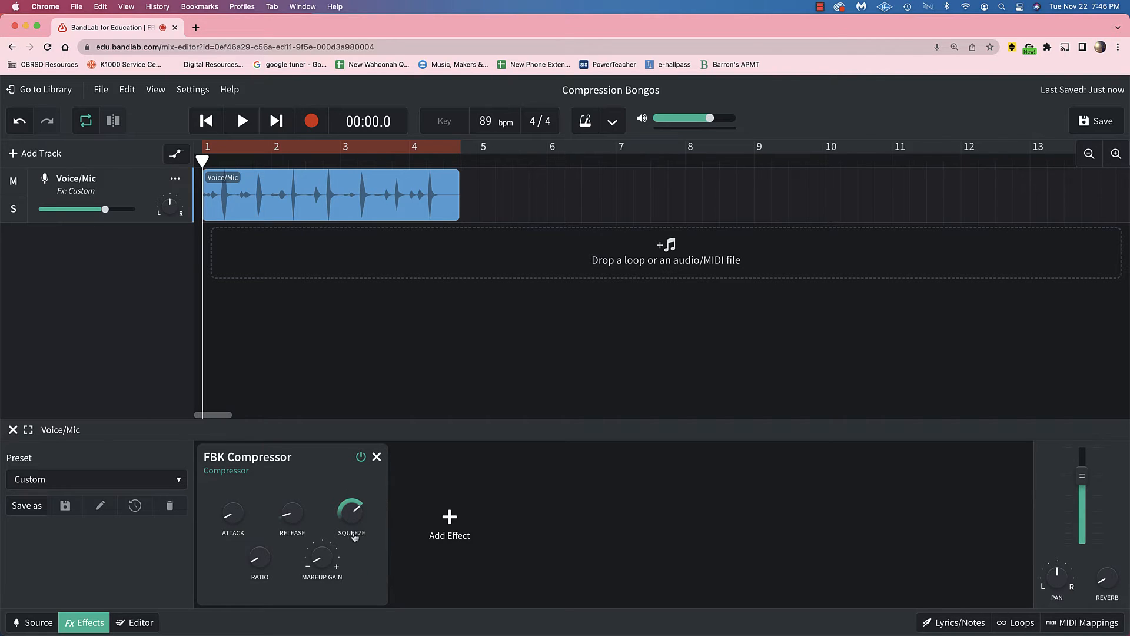
mouse_move(354, 527)
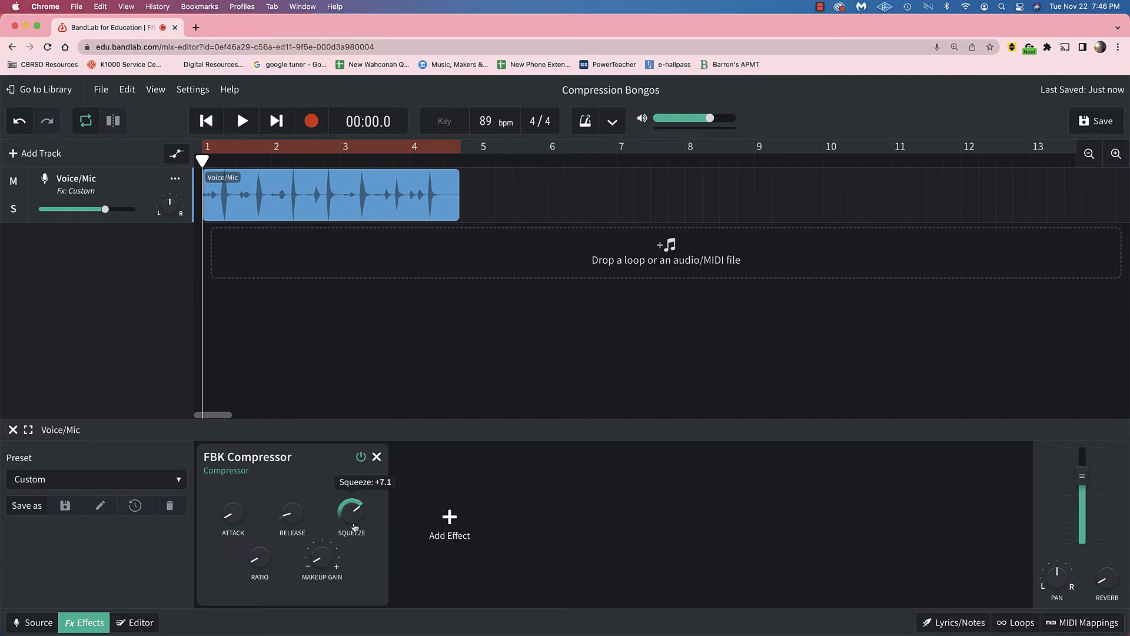
Set the FBK Compressor's Ratio to 2.0 : 1.
mouse_move(256, 571)
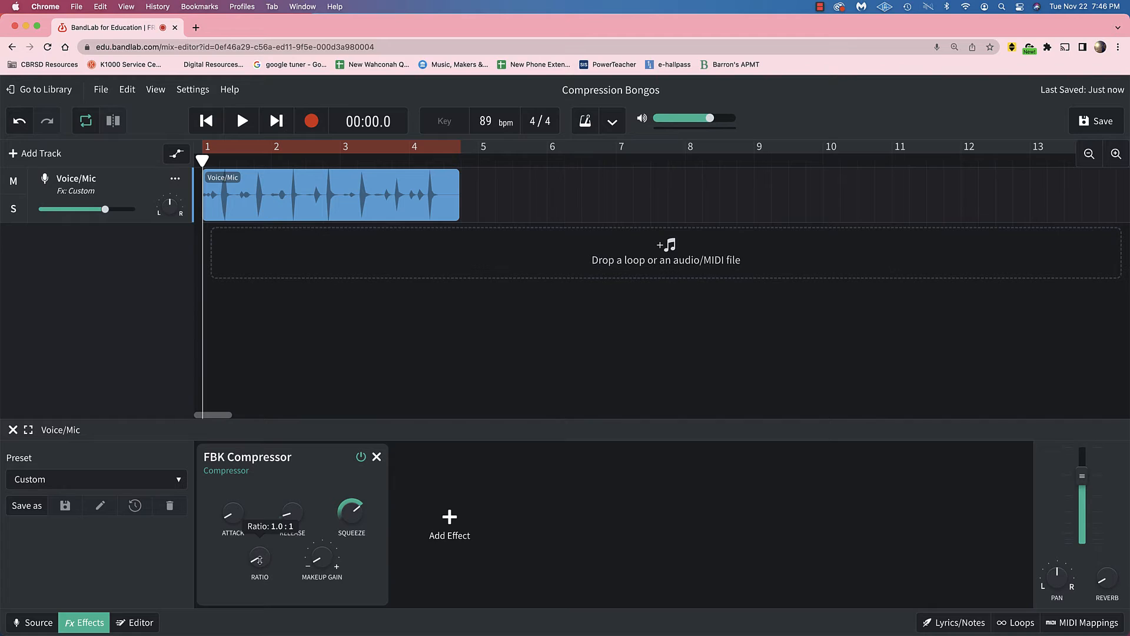
left_click_drag(258, 557, 256, 545)
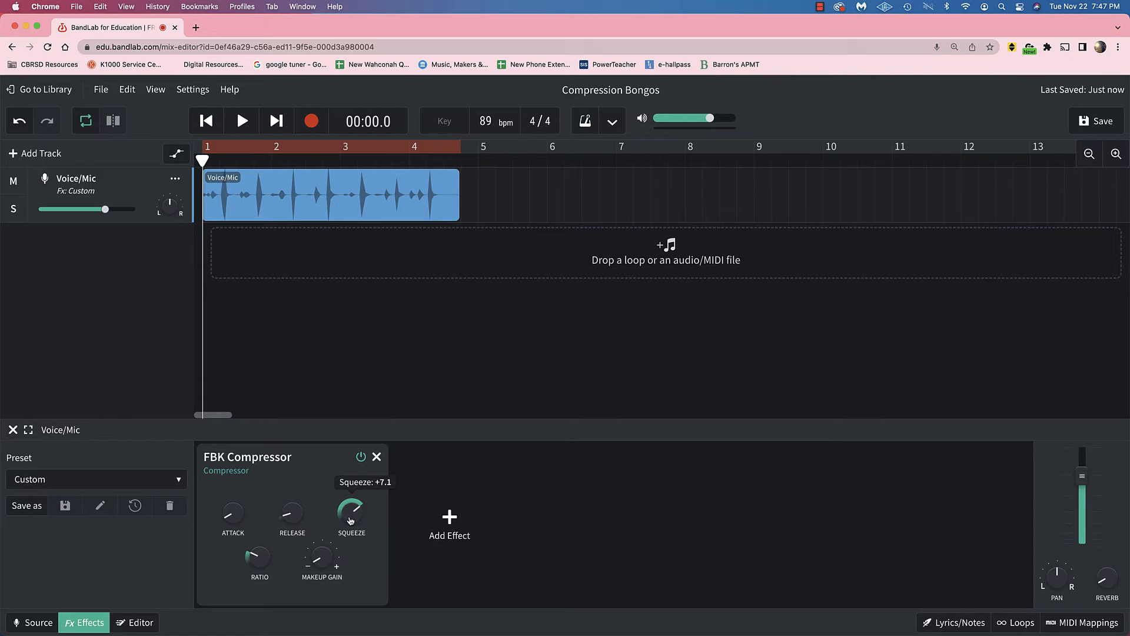
mouse_move(259, 559)
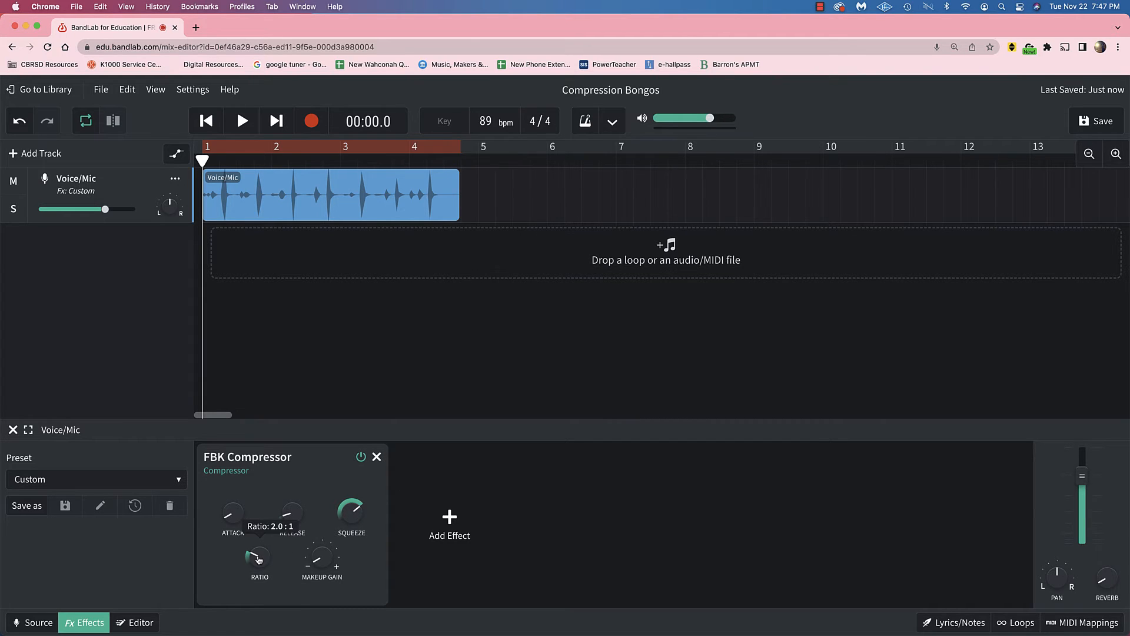
Raise the FBK Compressor's Ratio well above 2.0 : 1 and reset its Makeup Gain to the centre position.
left_click_drag(259, 559, 283, 444)
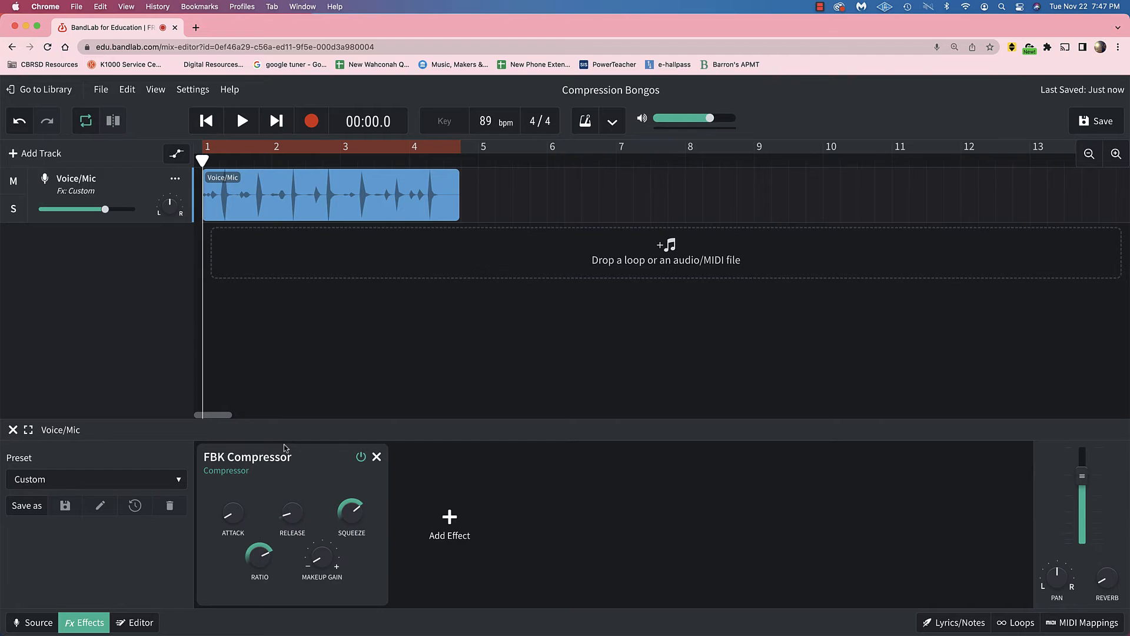
mouse_move(260, 555)
left_click(141, 622)
mouse_move(325, 562)
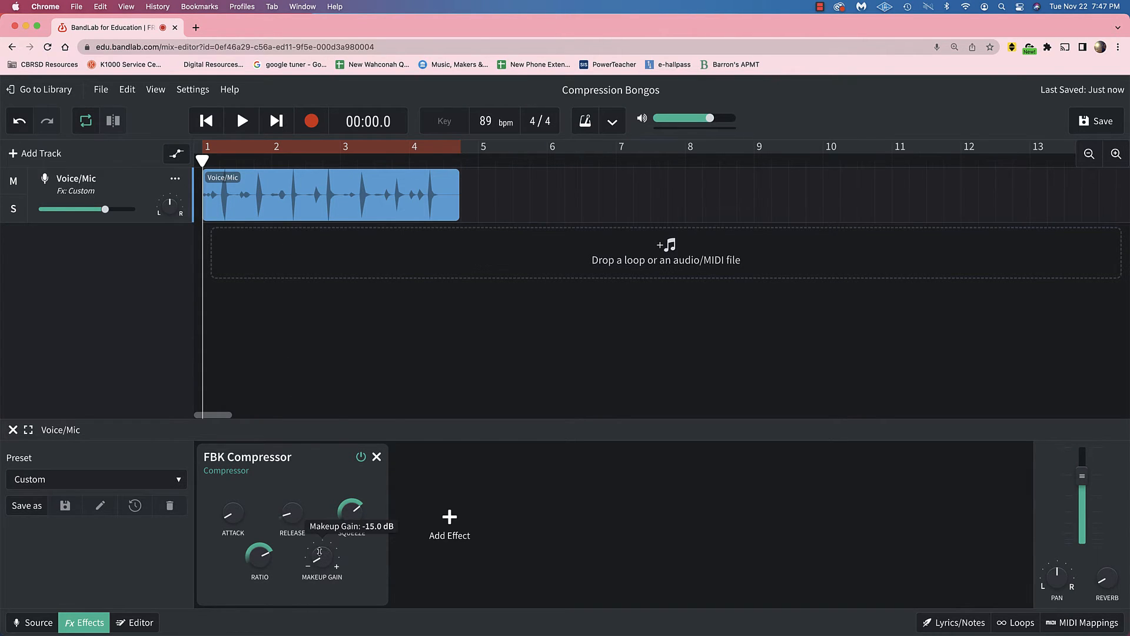
double_click(320, 551)
Download the Voice/Mic track's stem, place VoiceMic.m4a on the desktop and close the Download Stems dialog.
left_click(100, 89)
mouse_move(137, 111)
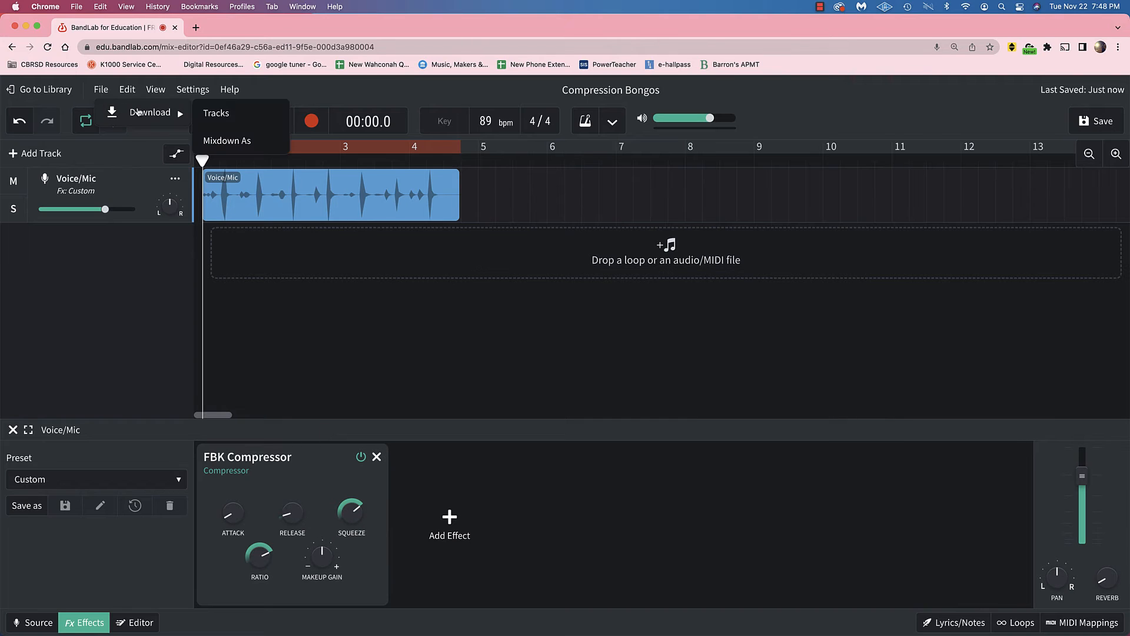
left_click(215, 113)
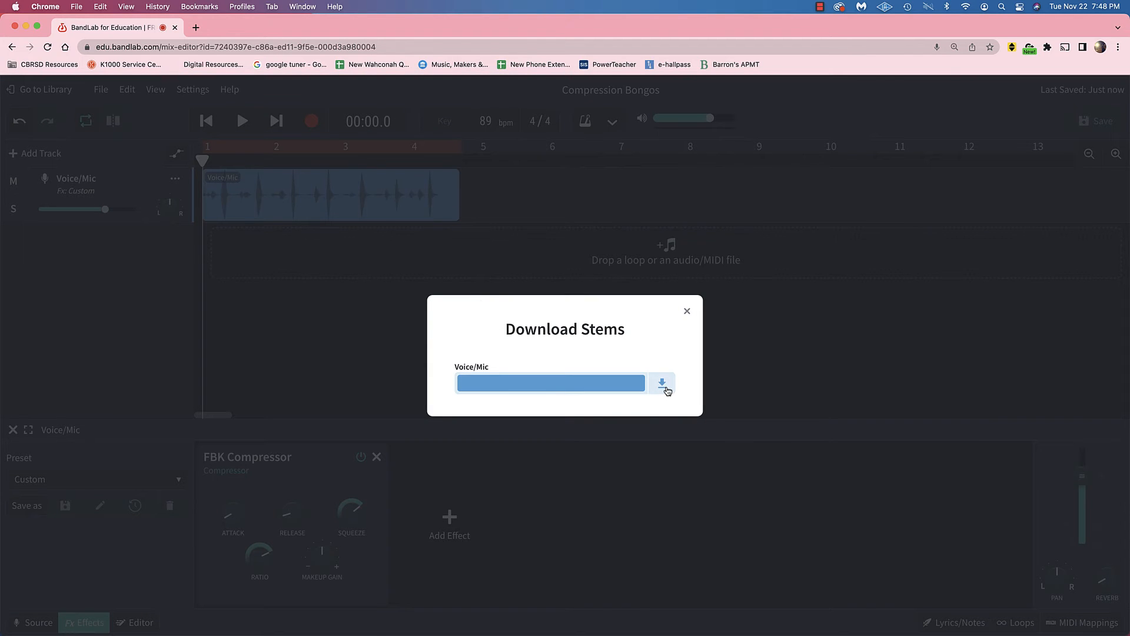
left_click(666, 386)
left_click_drag(2, 15, 150, 40)
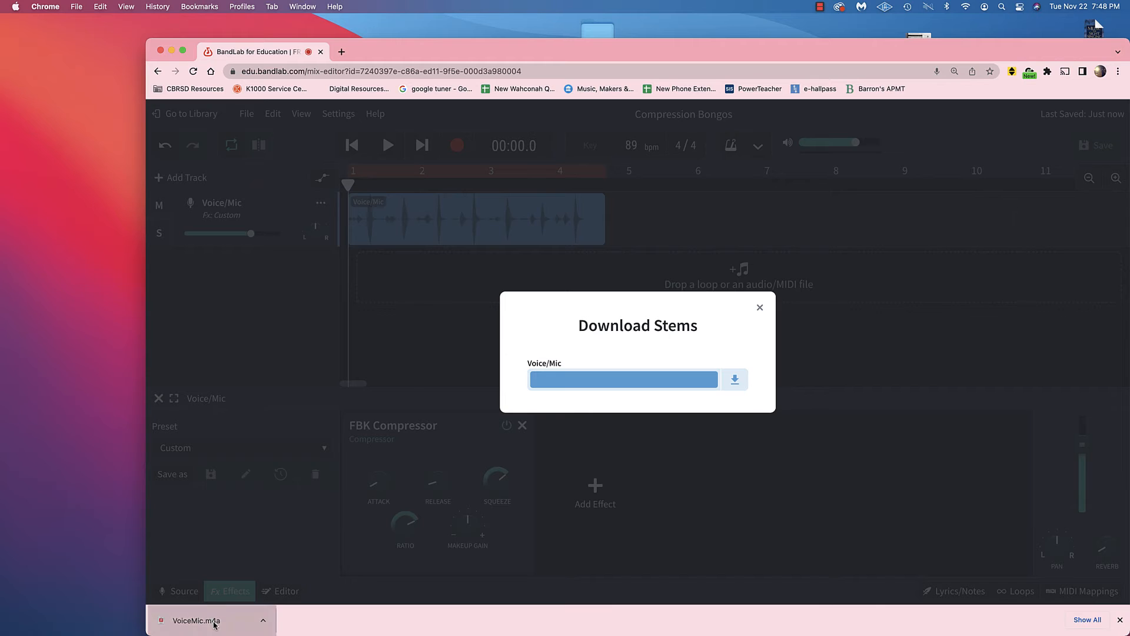
left_click_drag(213, 625, 55, 425)
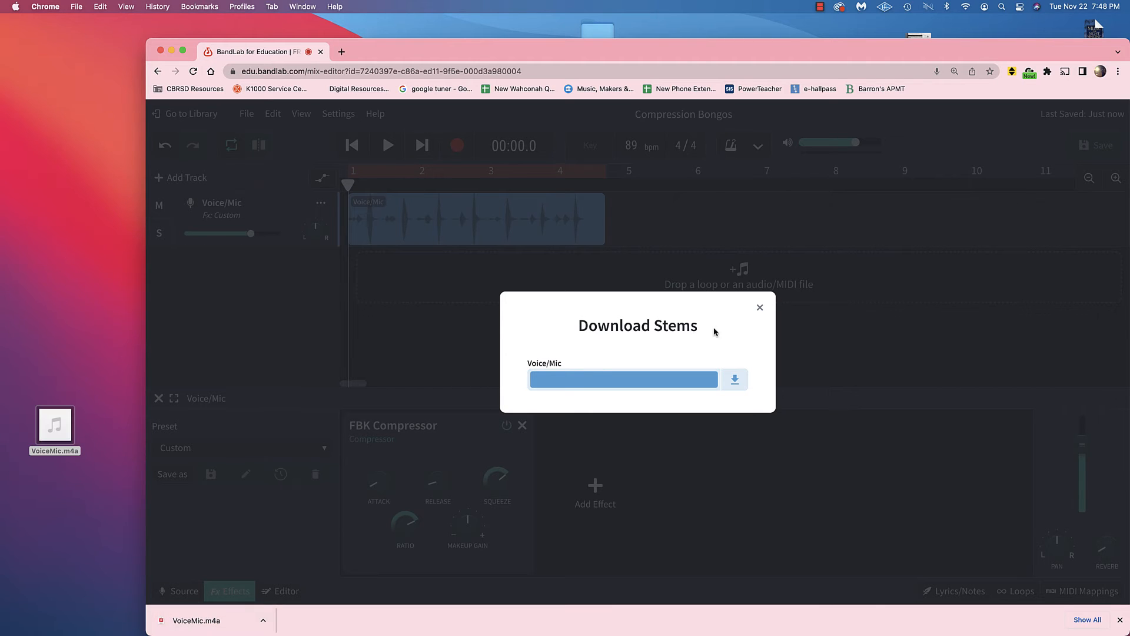
left_click(760, 307)
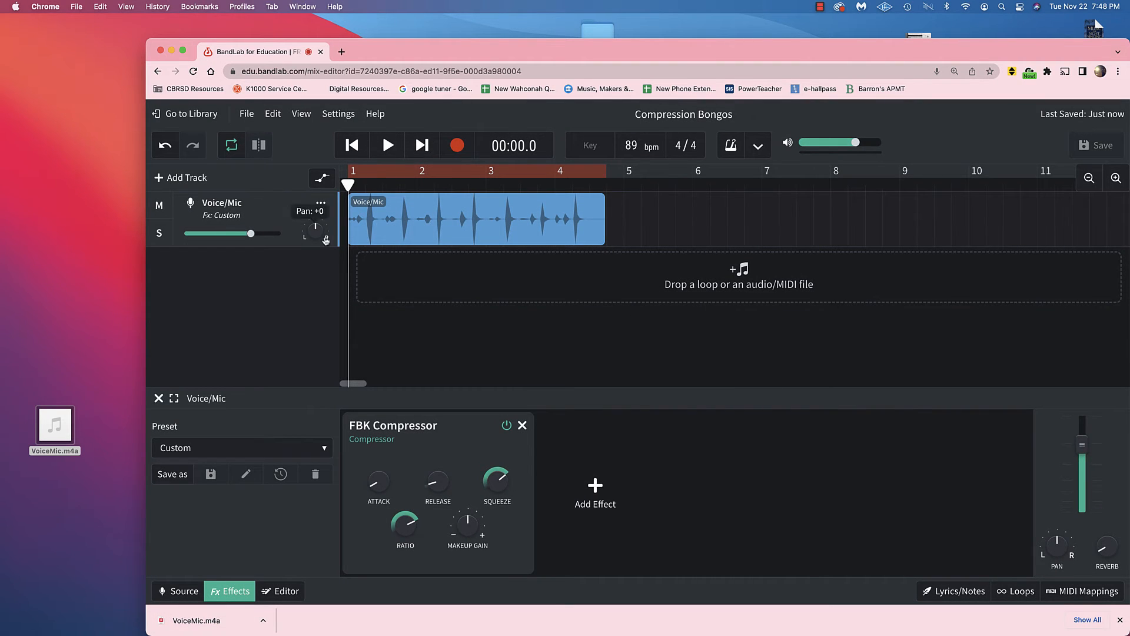
Import VoiceMic.m4a from the desktop as a new track below Voice/Mic and examine its waveform in the editor.
mouse_move(56, 429)
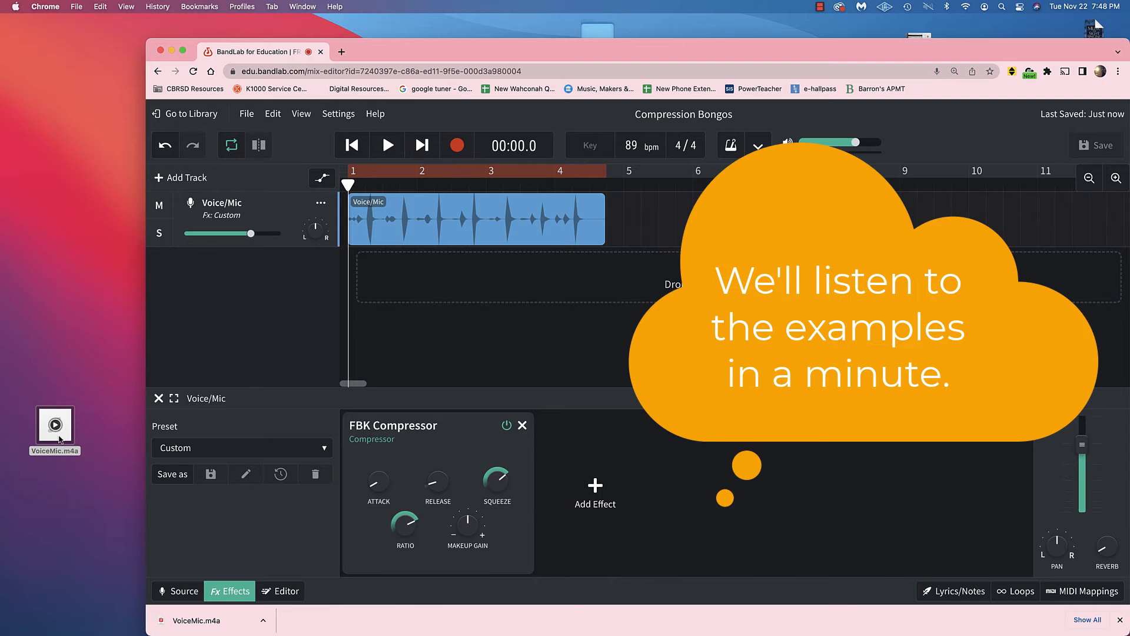
left_click_drag(60, 438, 394, 260)
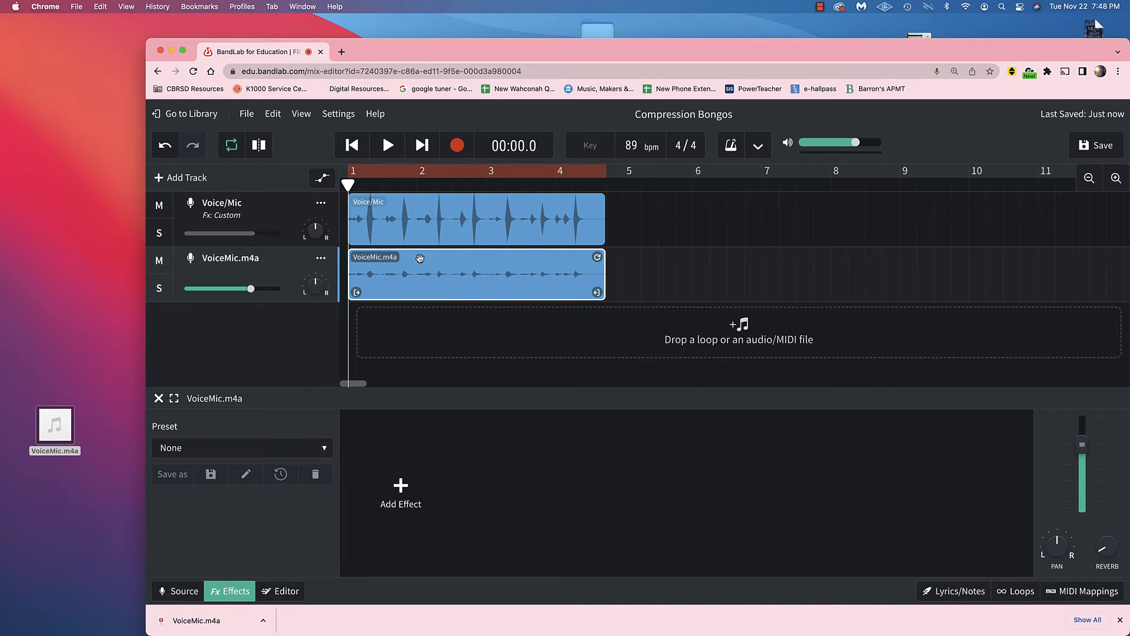
left_click(283, 591)
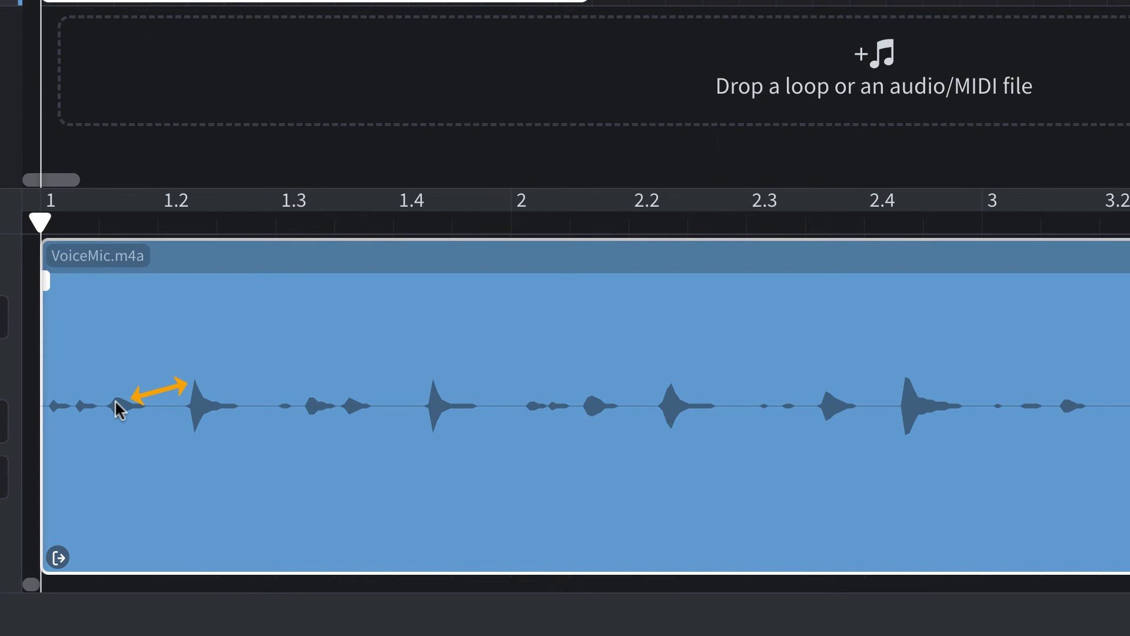
left_click(0, 0)
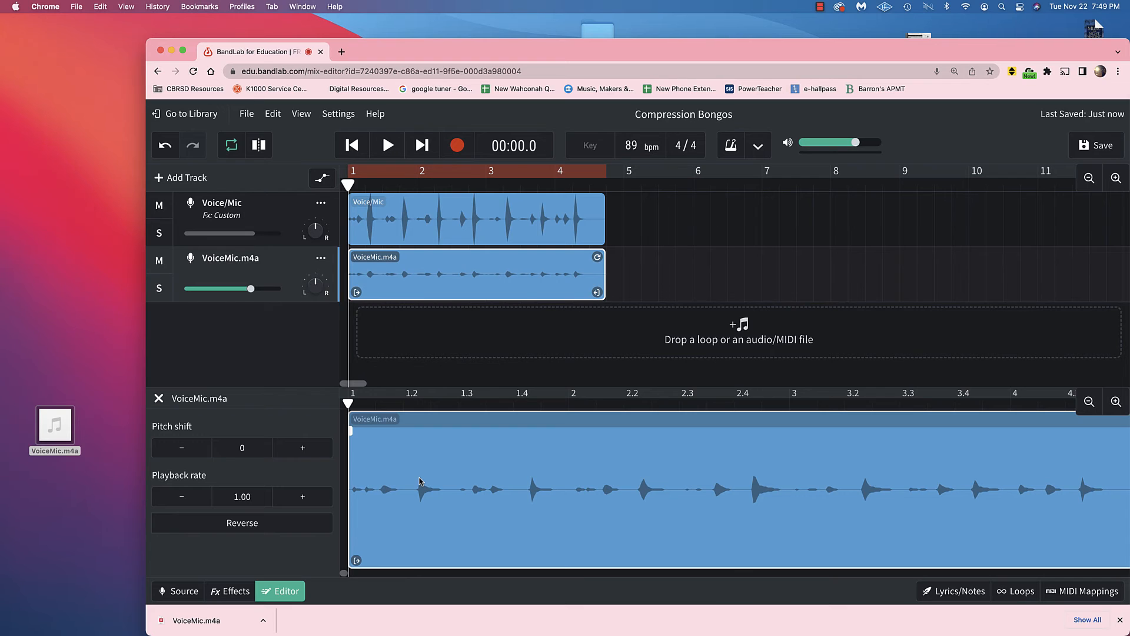
Delete the imported VoiceMic.m4a track and enlarge the browser window to fill the screen.
right_click(287, 277)
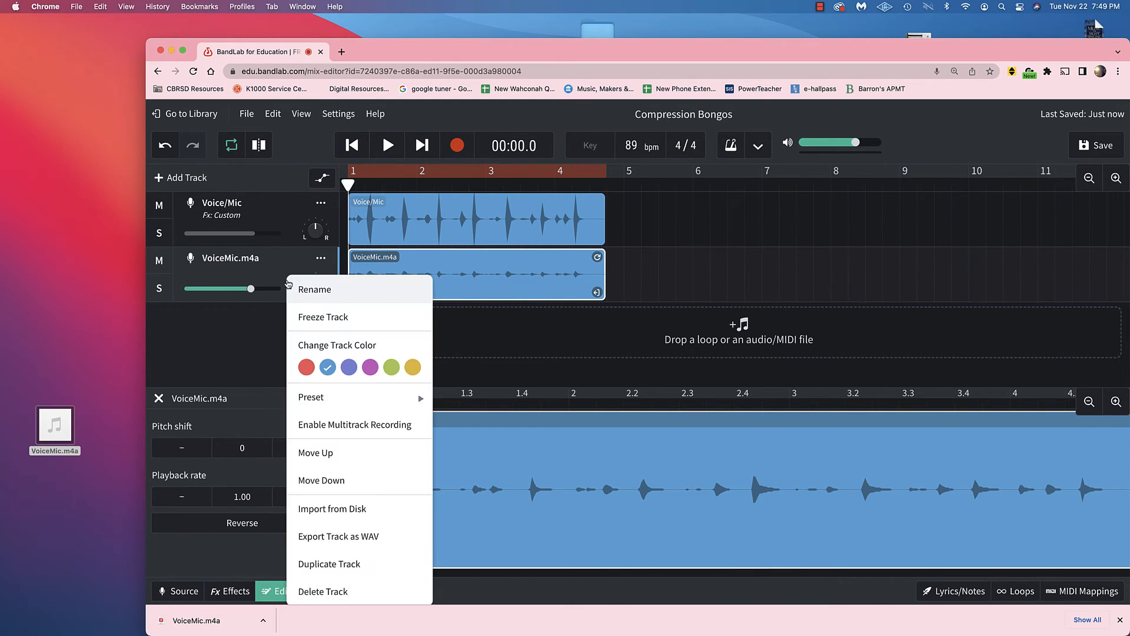
left_click(332, 591)
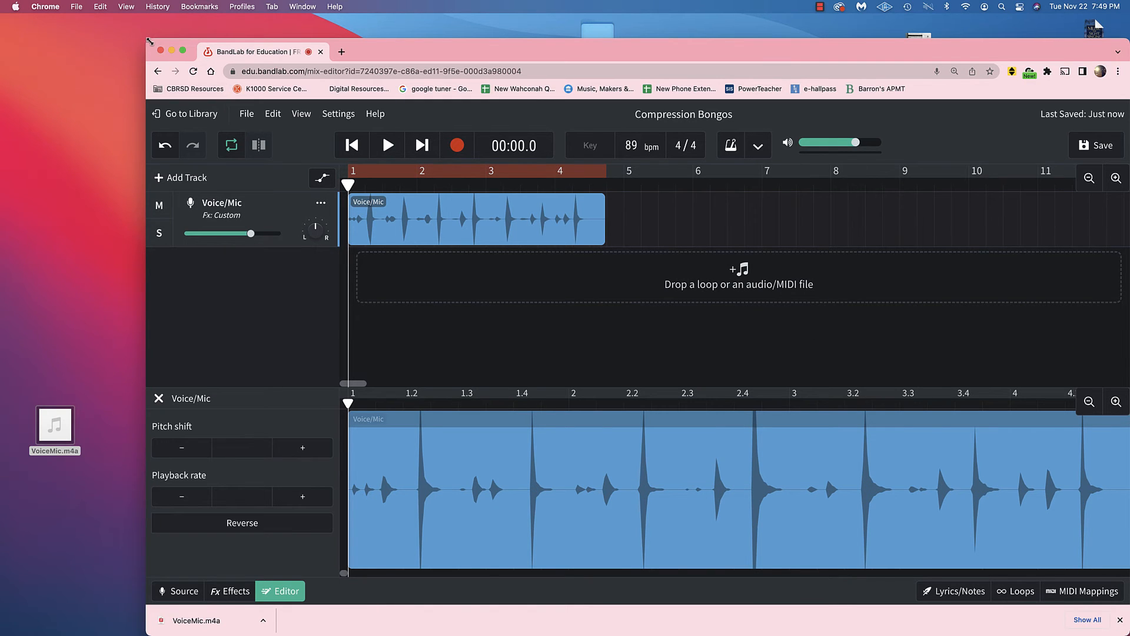
left_click_drag(147, 39, 2, 4)
Raise the Makeup Gain of the Voice/Mic track's FBK Compressor above its centre position.
left_click(85, 590)
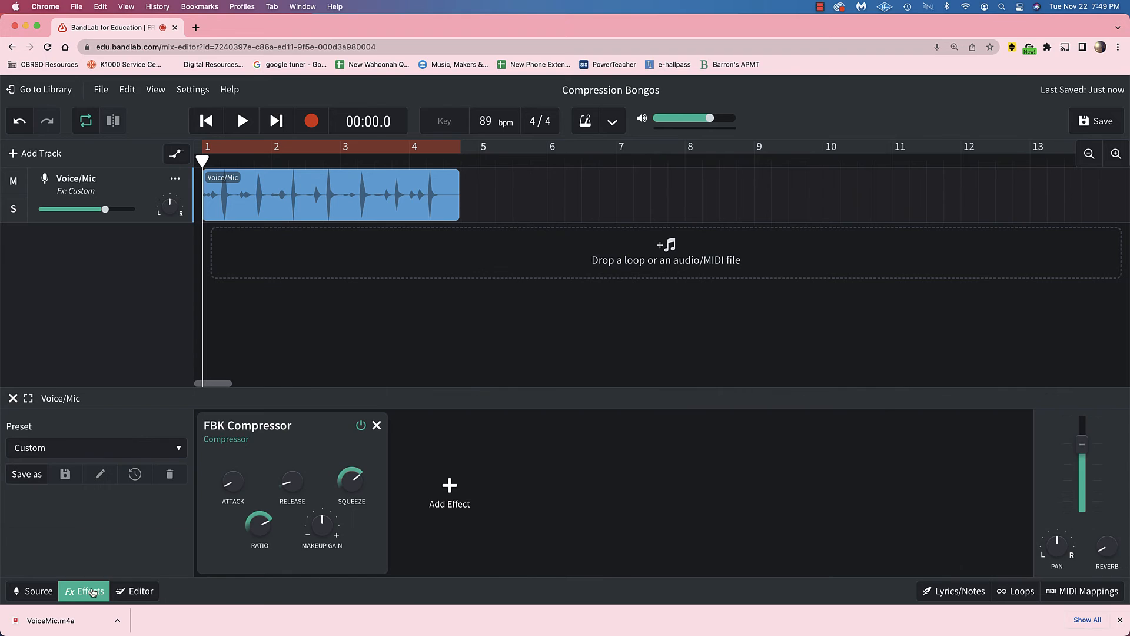
mouse_move(314, 527)
left_click_drag(314, 527, 330, 459)
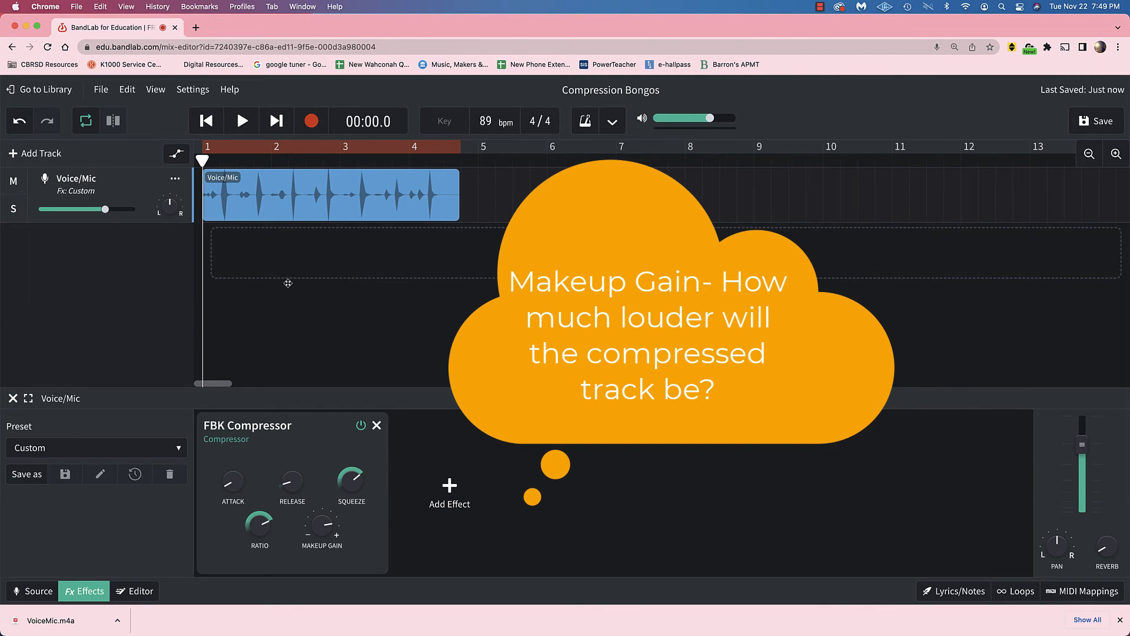
Download the Voice/Mic stem again with the raised makeup gain and place the new VoiceMic.m4a on the desktop.
left_click(102, 92)
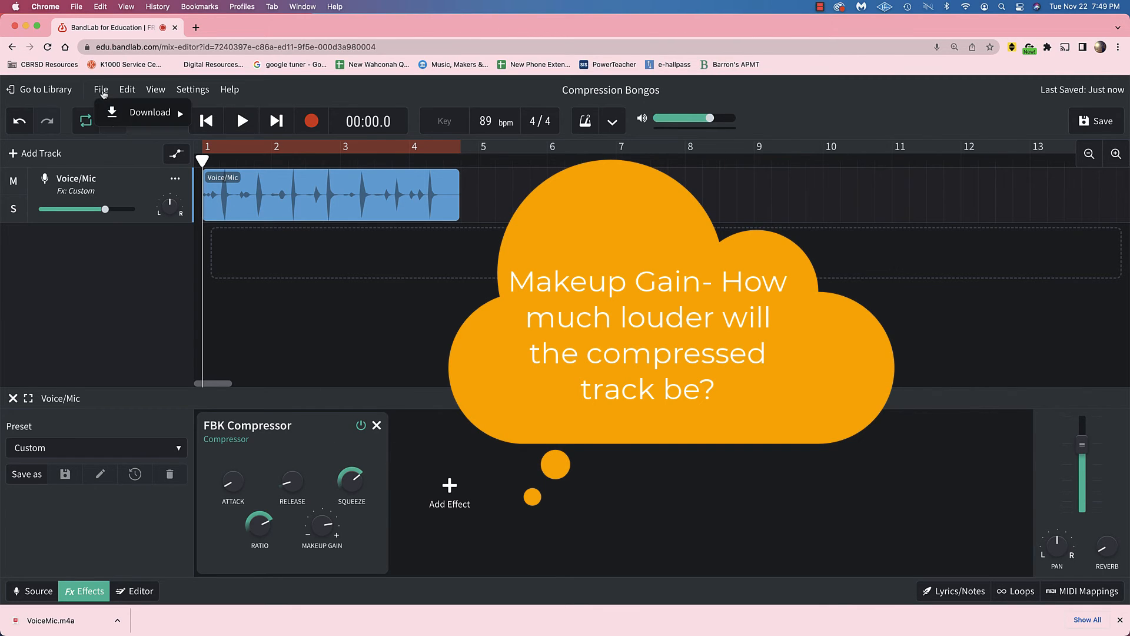
mouse_move(135, 113)
left_click(216, 113)
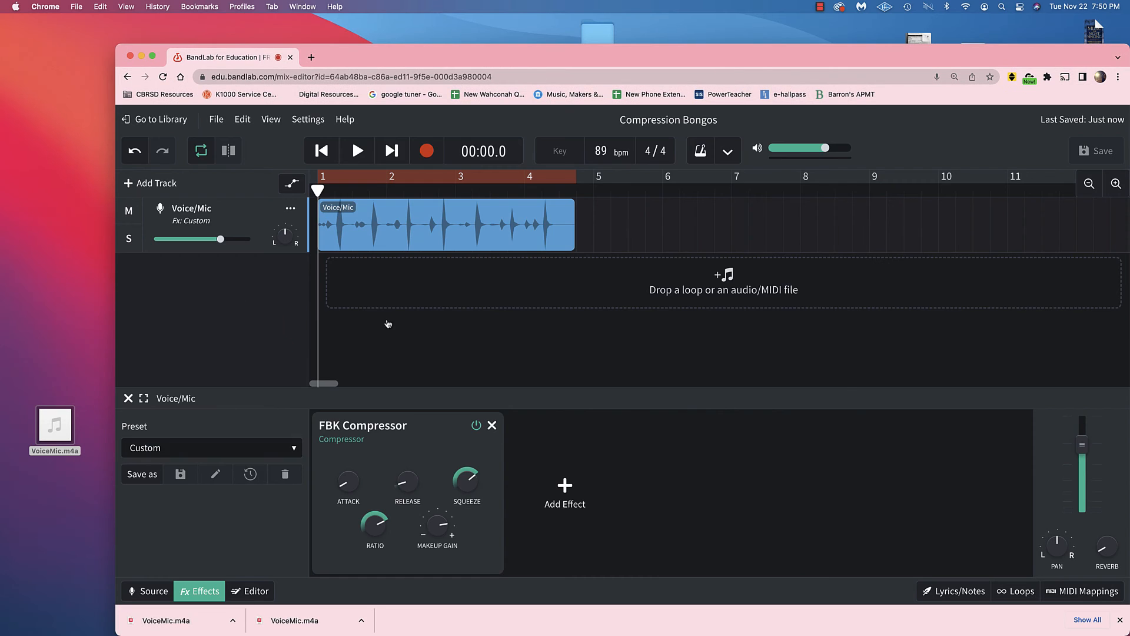
left_click_drag(166, 620, 45, 505)
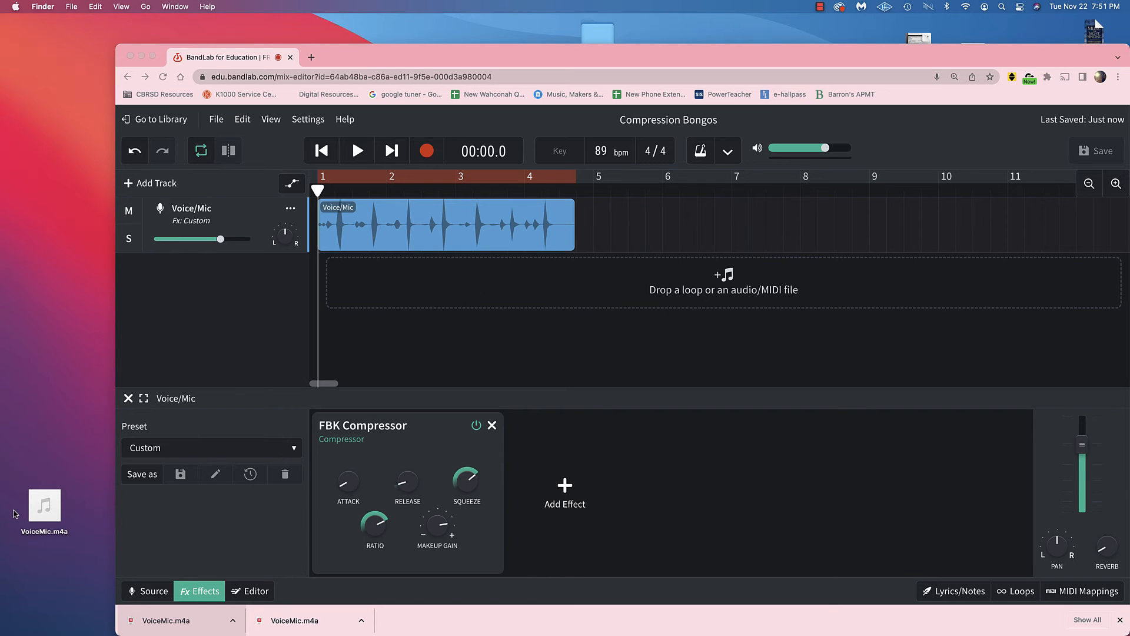
Import the new VoiceMic.m4a as a track below Voice/Mic and show its waveform in the editor.
mouse_move(36, 516)
left_click_drag(35, 516, 347, 272)
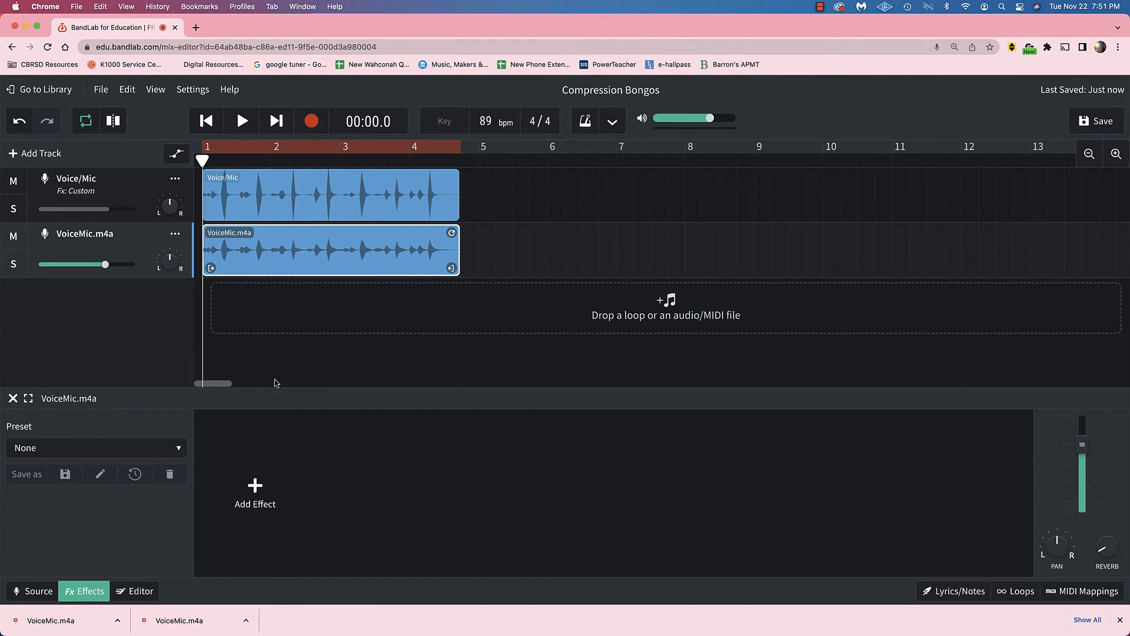
left_click(140, 591)
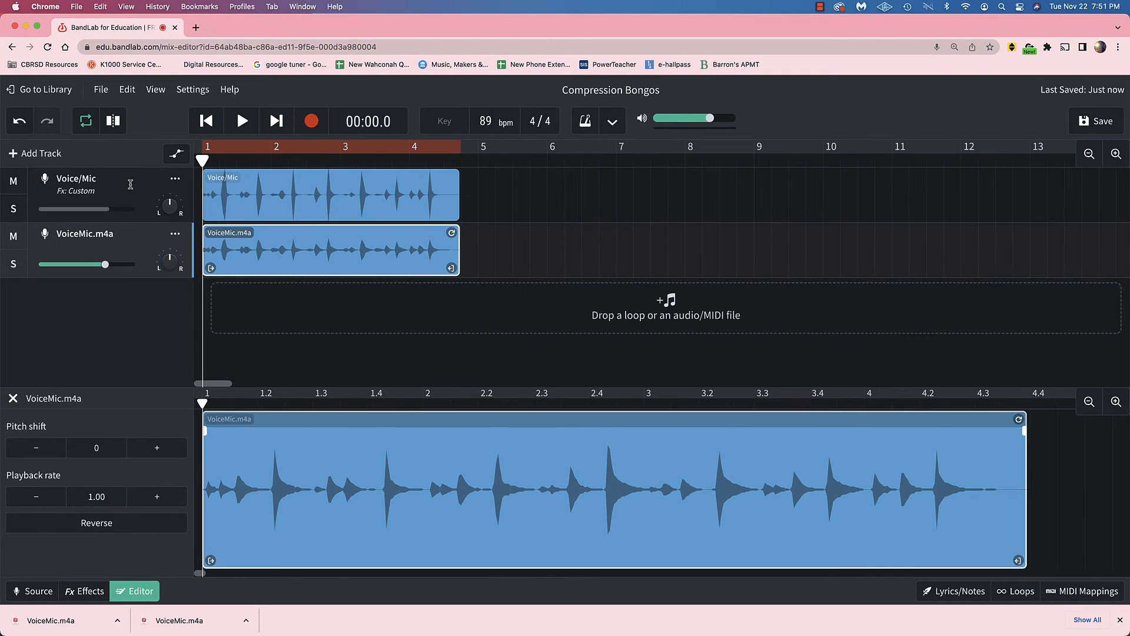
Solo the Voice/Mic track and play part of it with its FBK Compressor bypassed.
left_click(126, 186)
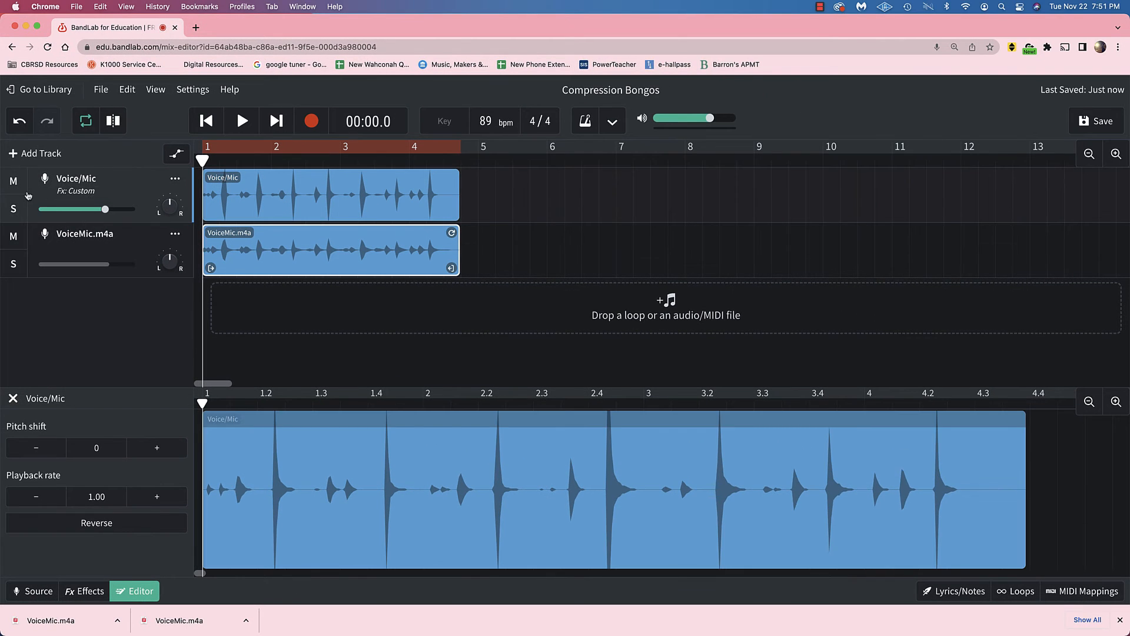
left_click(15, 210)
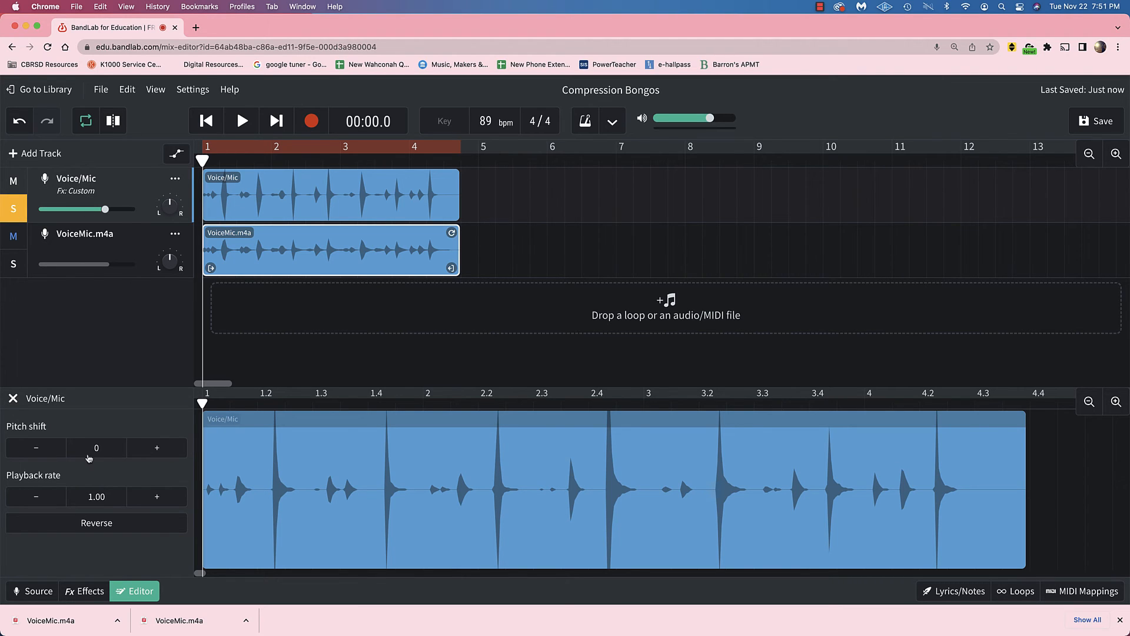
left_click(90, 597)
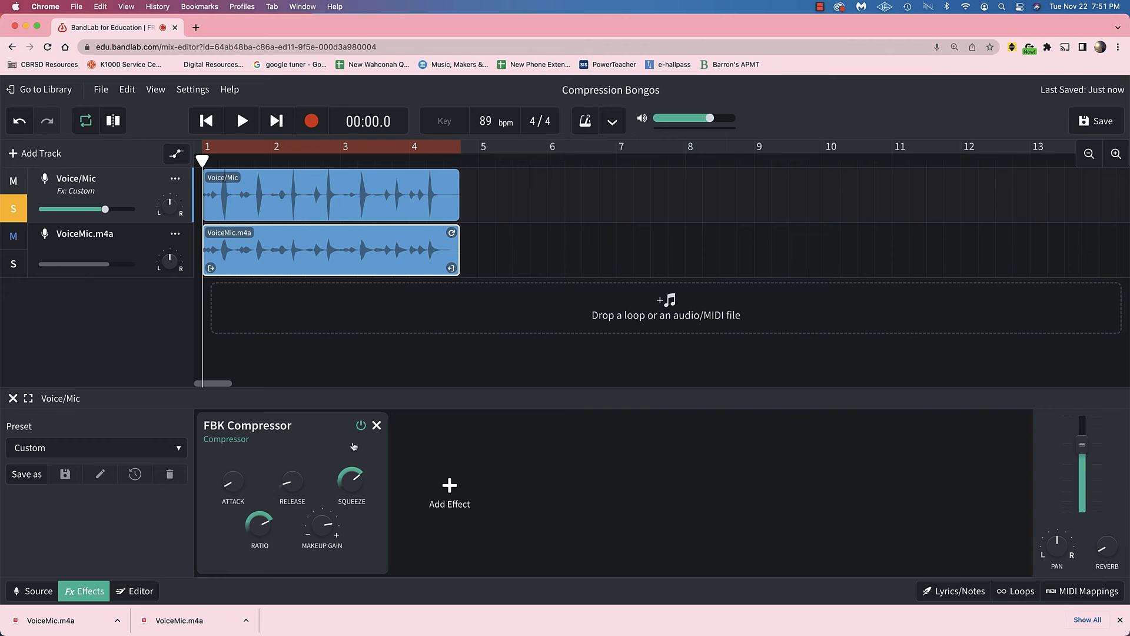
left_click(361, 426)
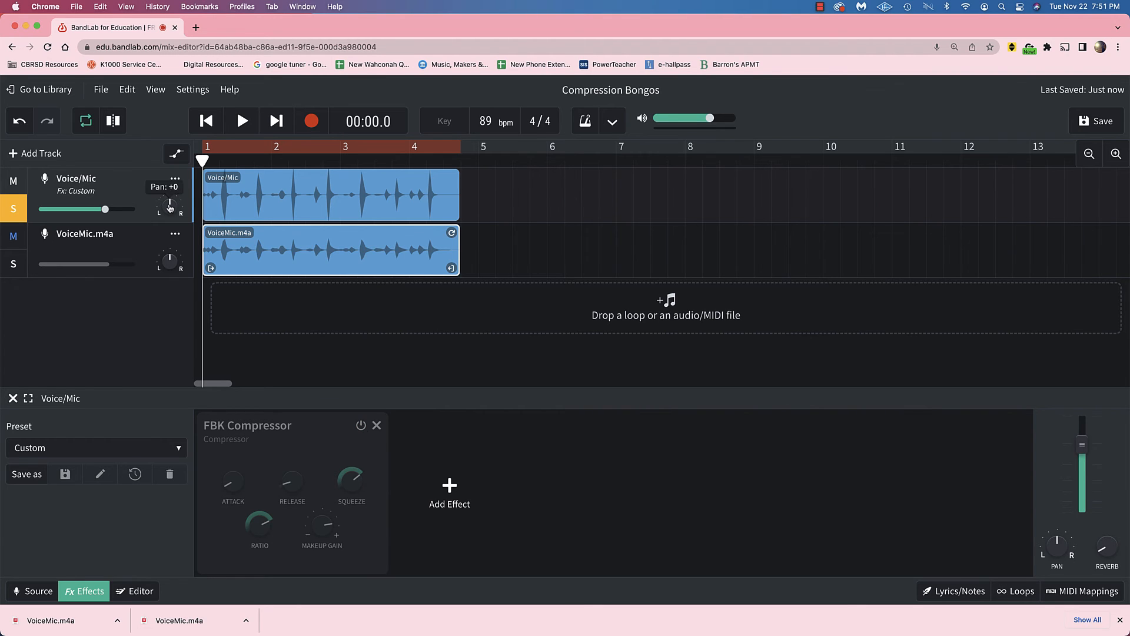
left_click(241, 121)
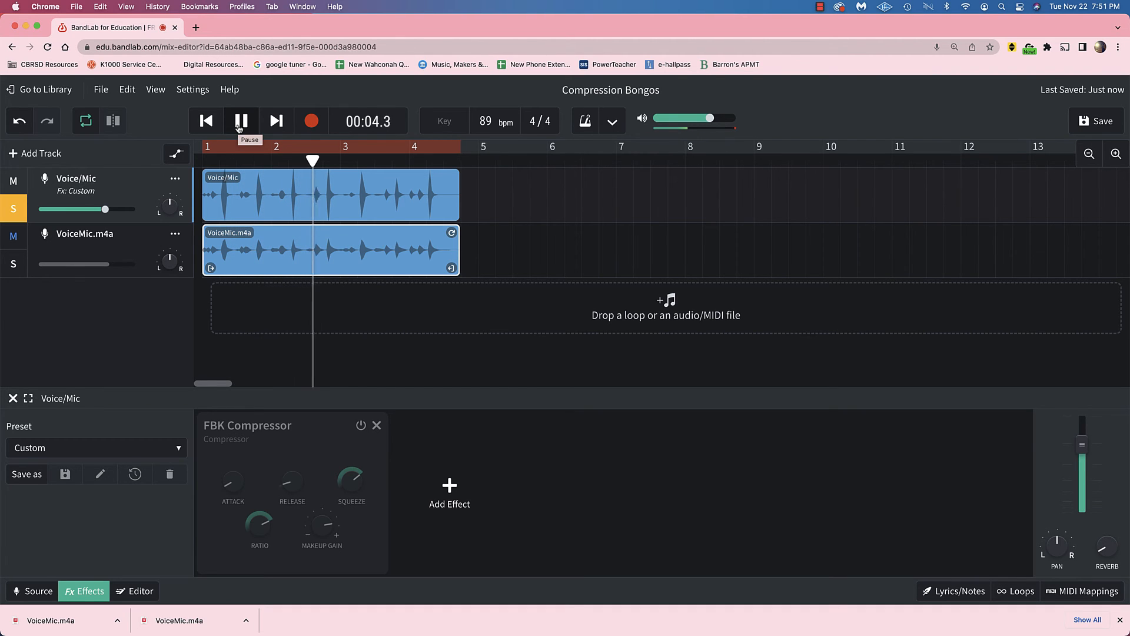
left_click(239, 125)
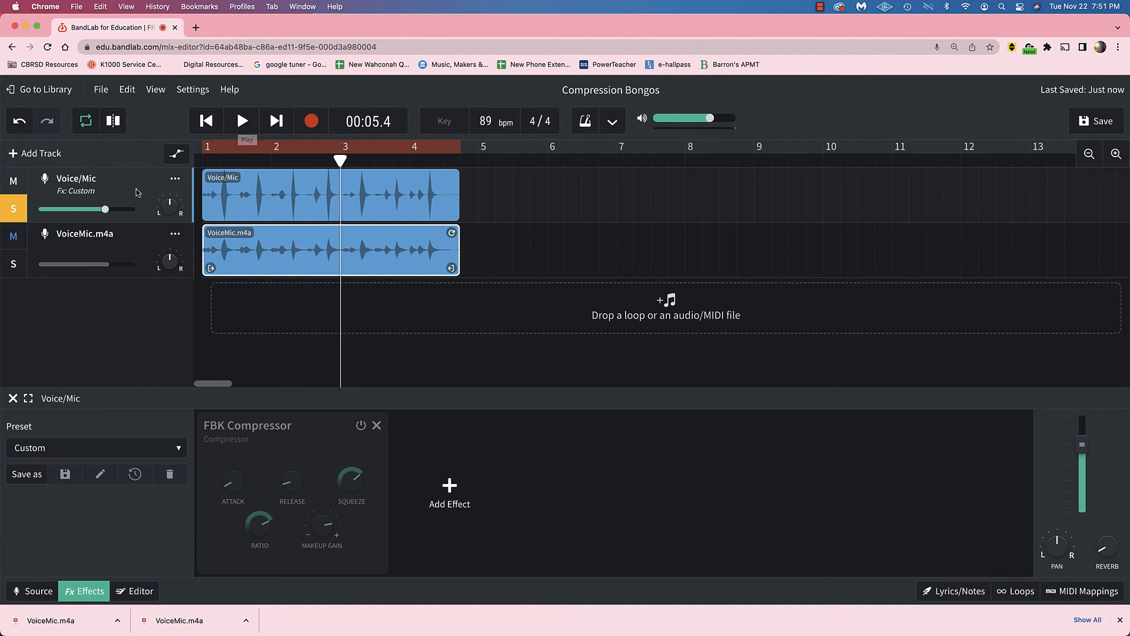
Solo the VoiceMic.m4a track instead of Voice/Mic and play part of it from the beginning.
left_click(136, 252)
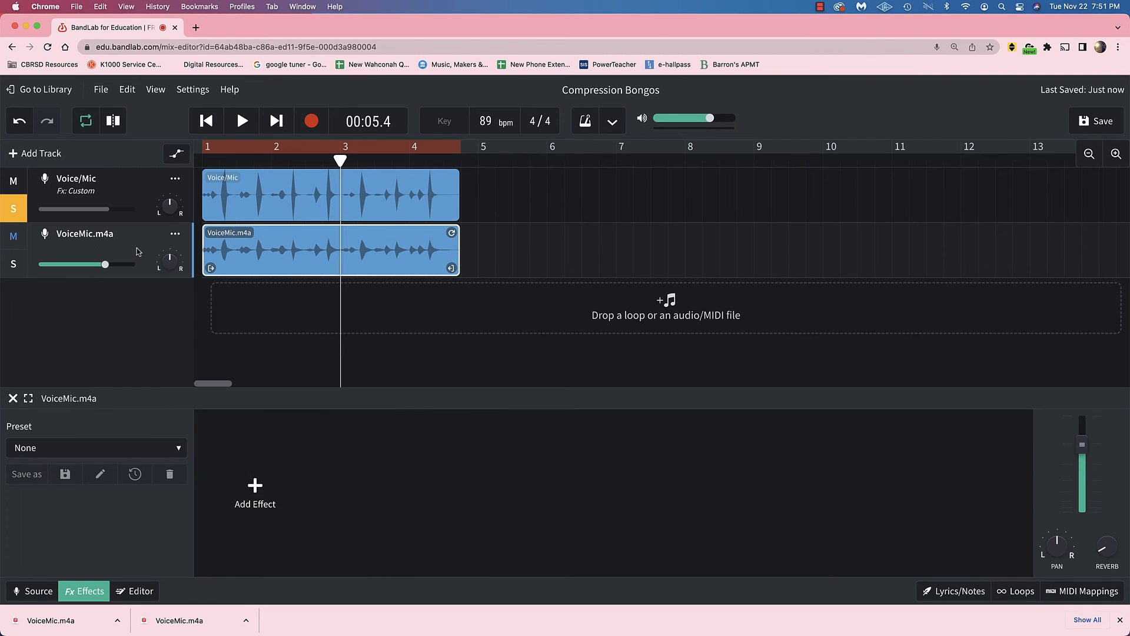
left_click(16, 216)
left_click(13, 264)
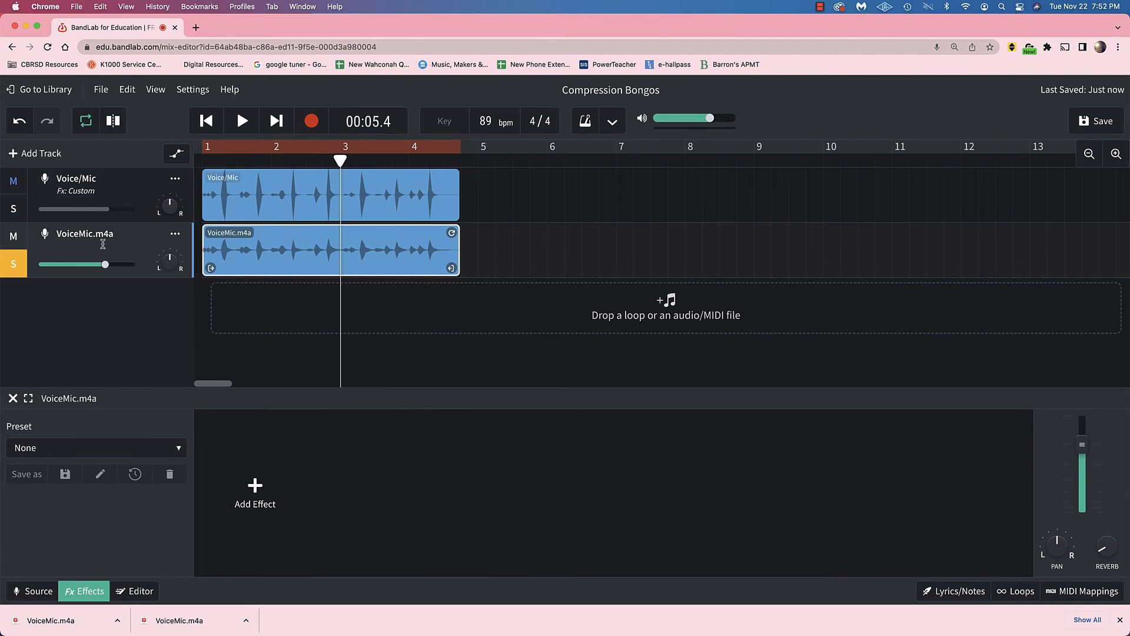
left_click(208, 122)
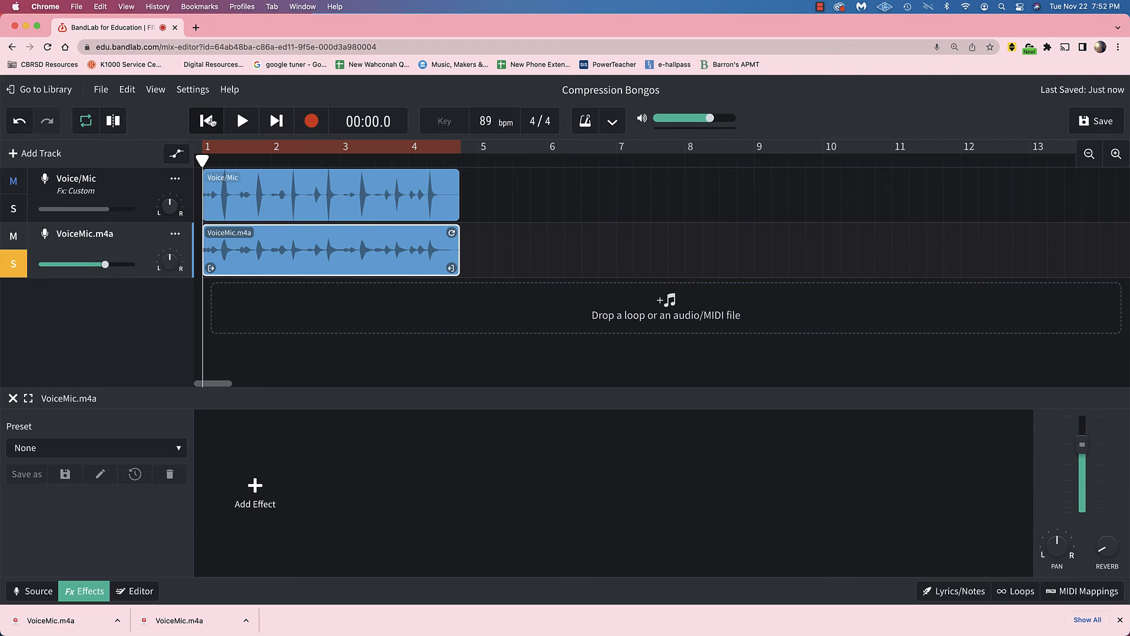
left_click(244, 120)
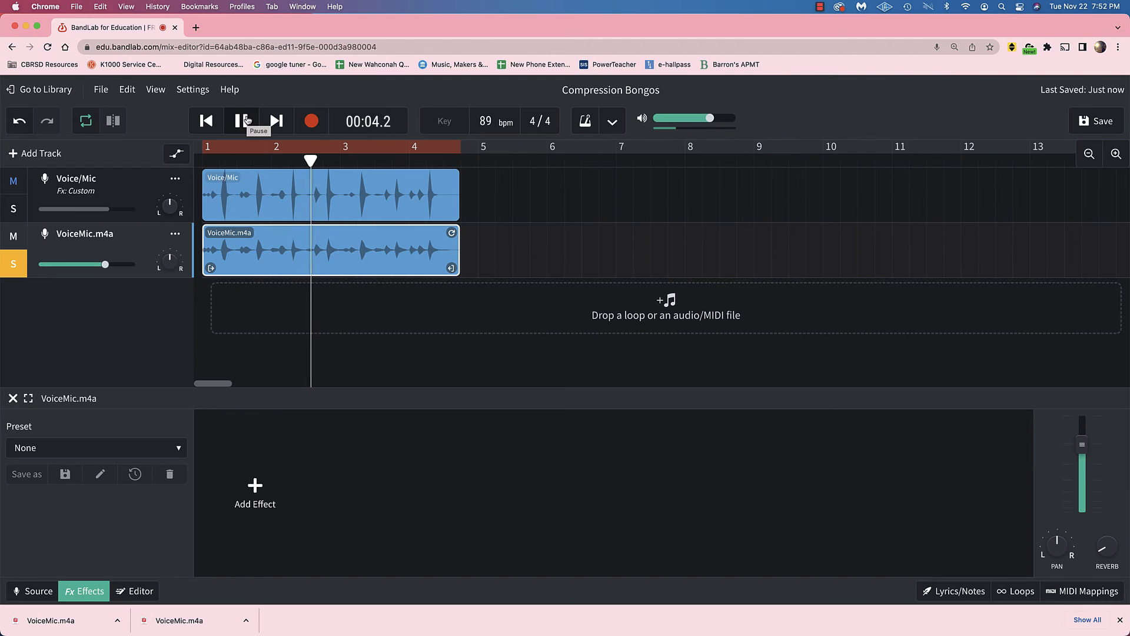
left_click(245, 120)
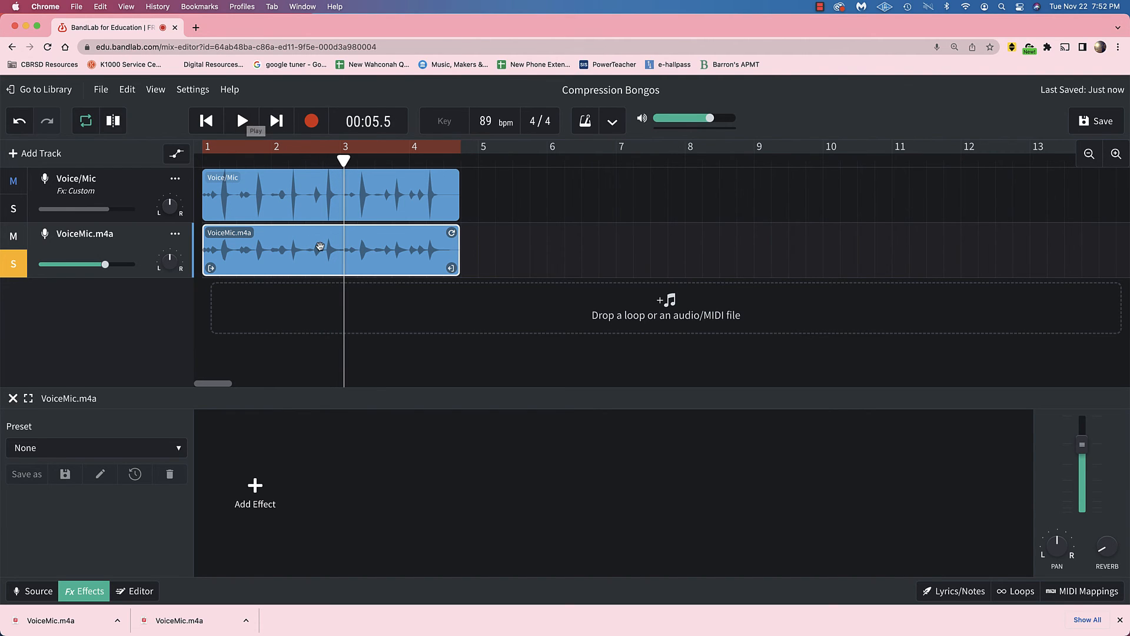